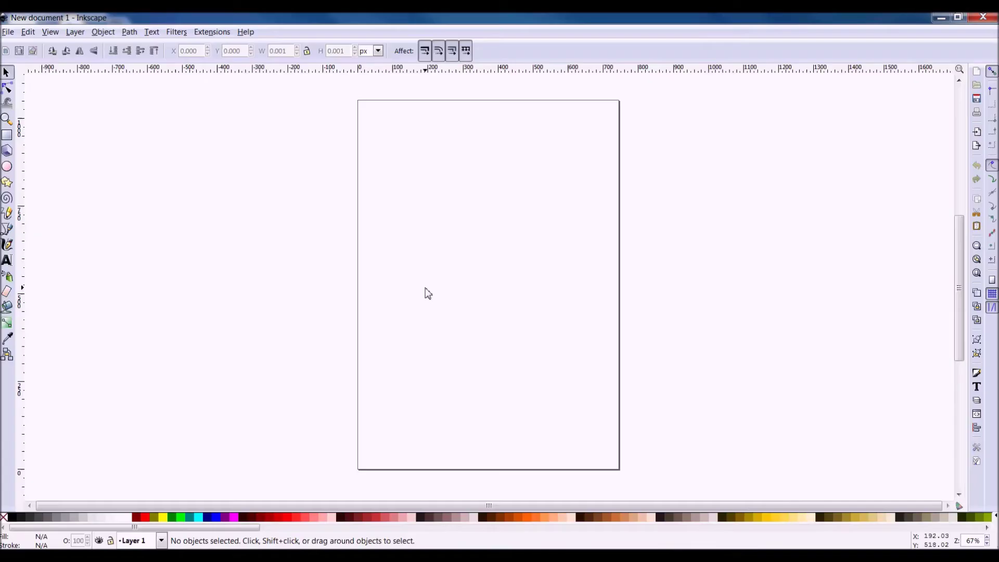
Step: Type 'Figures for manuscripts', then turn a copy below it into 'Cartoons & presentations'
{"action": "left_click", "coordinate": [409, 214]}
{"action": "type", "text": "Figures for manuscripts"}
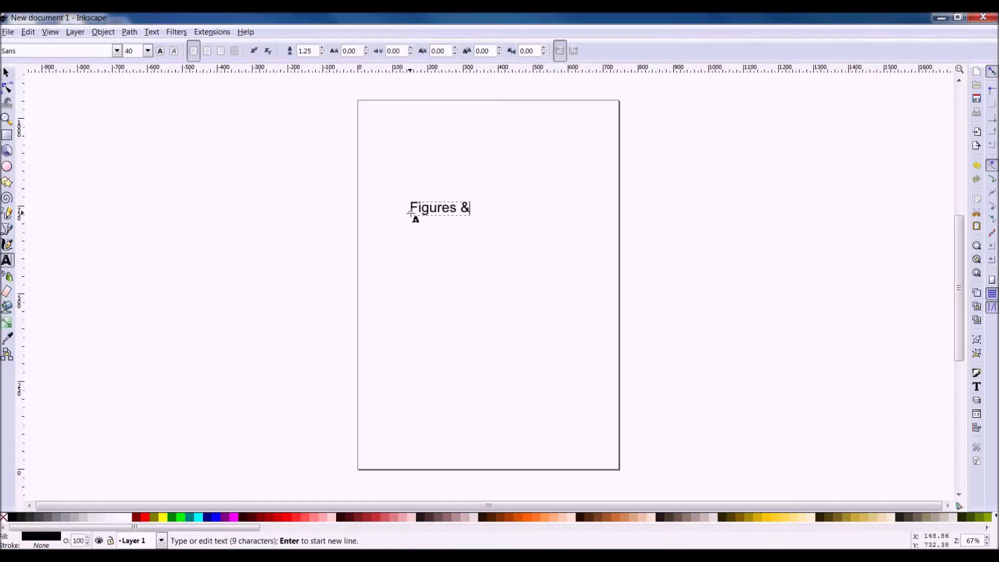
{"action": "double_click", "coordinate": [401, 232]}
{"action": "key", "text": "ctrl+a"}
{"action": "type", "text": "Cartoons & presentations"}
Step: Duplicate the Cartoons line and retype the copy as 'Posters for conferences'
{"action": "left_click", "coordinate": [6, 72]}
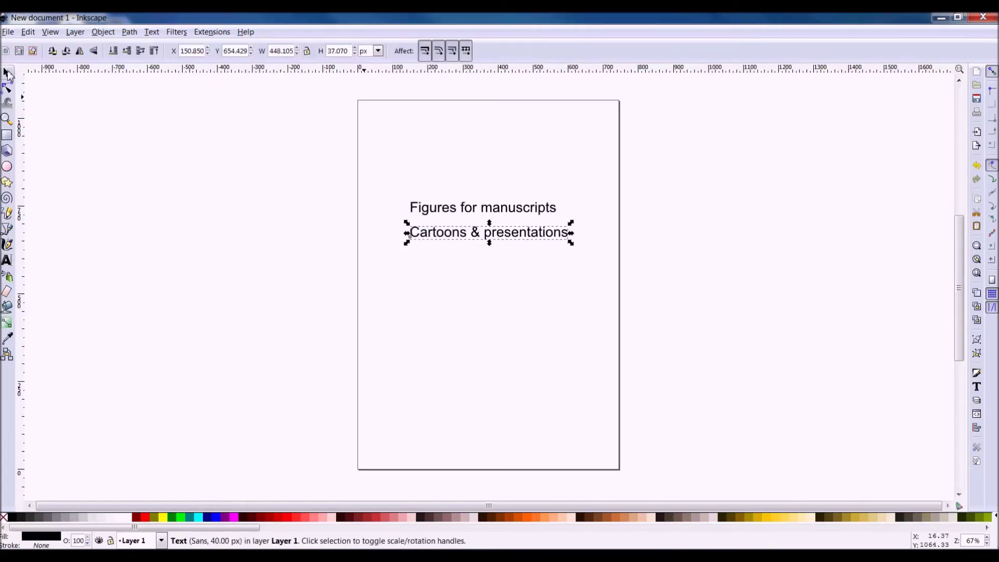
{"action": "key", "text": "ctrl+d"}
{"action": "double_click", "coordinate": [416, 259]}
{"action": "key", "text": "ctrl+a"}
{"action": "type", "text": "Posters for conferences"}
Step: Duplicate the Posters line and retype the copy as 'And so on....' to finish the list
{"action": "left_click", "coordinate": [6, 72]}
{"action": "key", "text": "ctrl+d"}
{"action": "left_click_drag", "start_coordinate": [416, 260], "coordinate": [404, 283]}
{"action": "double_click", "coordinate": [404, 283]}
{"action": "key", "text": "ctrl+a"}
{"action": "type", "text": "And so on...."}
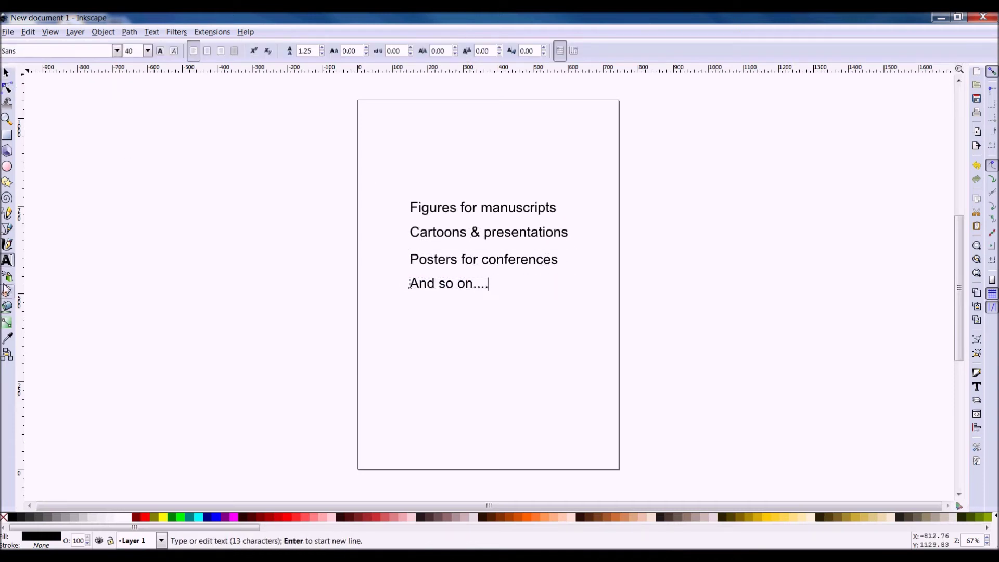
{"action": "key", "text": "Escape"}
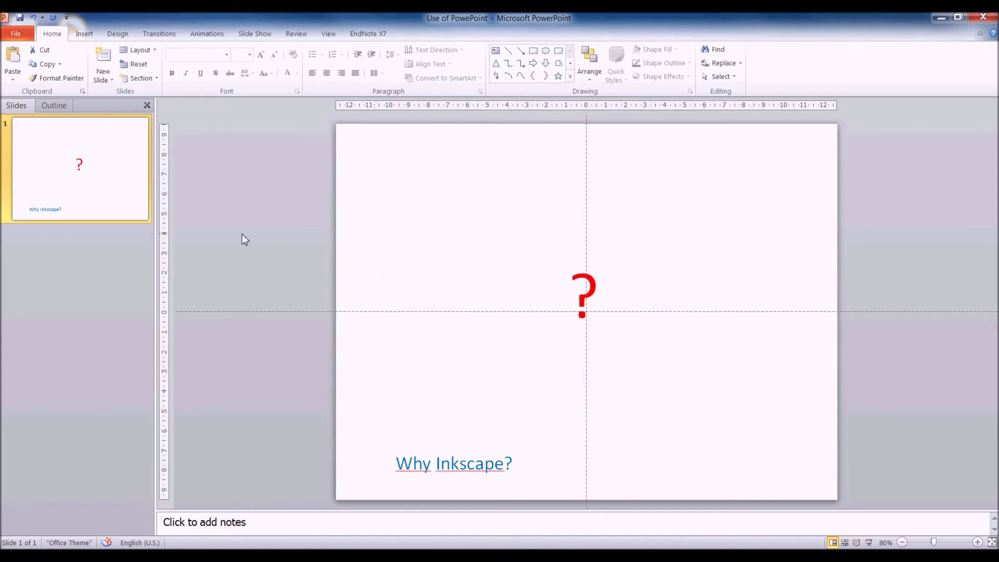
Step: Open Save As for the Use of PowerPoint presentation and list the file types
{"action": "left_click", "coordinate": [18, 37]}
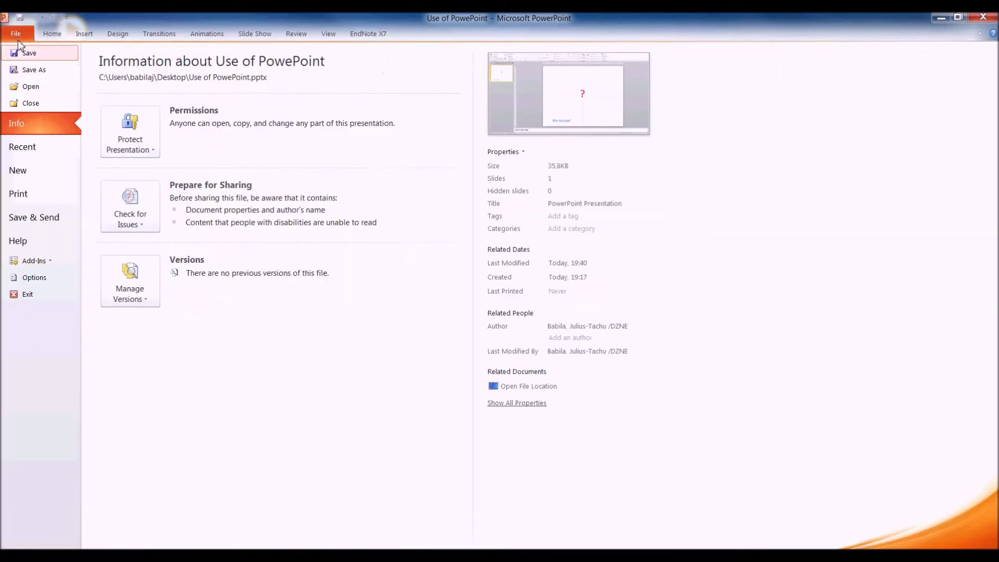
{"action": "left_click", "coordinate": [32, 70]}
{"action": "left_click", "coordinate": [251, 249]}
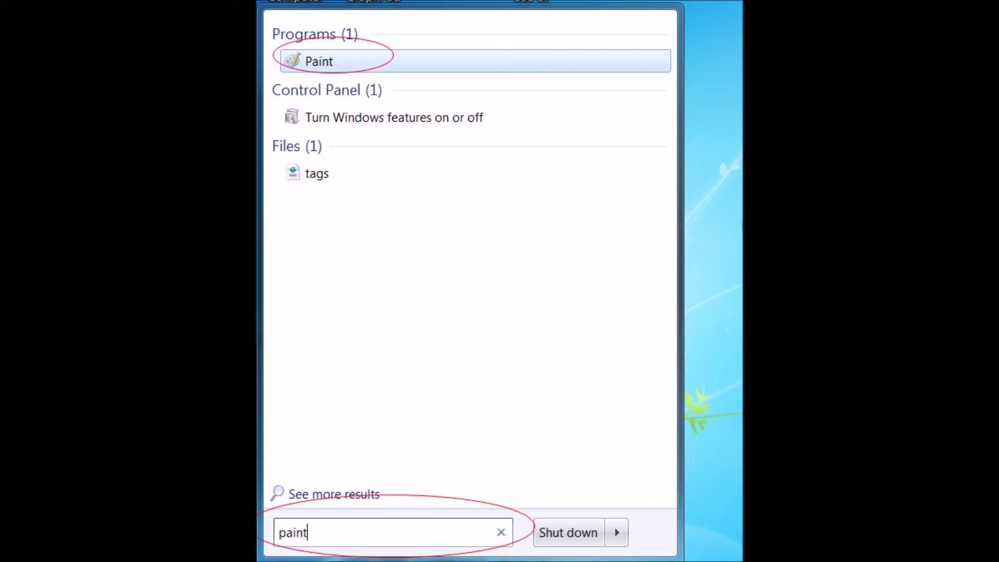
Step: Launch Paint, brush 'Bitmap' in black strokes, and show the Save as picture formats
{"action": "key", "text": "Return"}
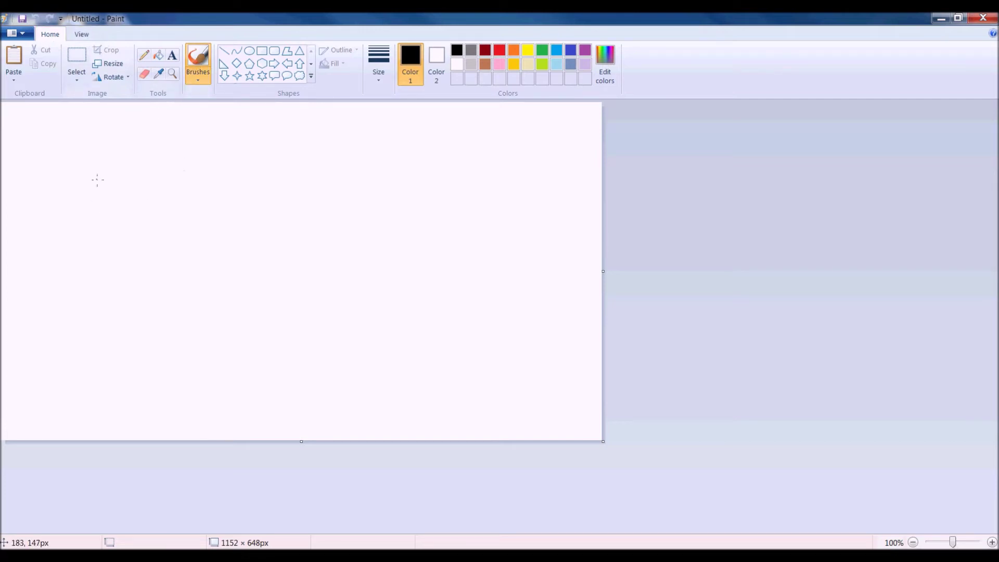
{"action": "left_click_drag", "start_coordinate": [96, 178], "coordinate": [101, 273]}
{"action": "left_click_drag", "start_coordinate": [82, 180], "coordinate": [87, 274]}
{"action": "left_click_drag", "start_coordinate": [179, 239], "coordinate": [216, 308]}
{"action": "left_click", "coordinate": [191, 212]}
{"action": "left_click_drag", "start_coordinate": [267, 183], "coordinate": [288, 371]}
{"action": "mouse_move", "coordinate": [241, 319]}
{"action": "left_mouse_down"}
{"action": "mouse_move", "coordinate": [307, 274]}
{"action": "mouse_move", "coordinate": [376, 344]}
{"action": "left_mouse_up"}
{"action": "mouse_move", "coordinate": [427, 296]}
{"action": "left_mouse_down"}
{"action": "mouse_move", "coordinate": [412, 320]}
{"action": "mouse_move", "coordinate": [436, 353]}
{"action": "left_mouse_up"}
{"action": "mouse_move", "coordinate": [445, 305]}
{"action": "left_mouse_down"}
{"action": "mouse_move", "coordinate": [456, 422]}
{"action": "mouse_move", "coordinate": [470, 310]}
{"action": "left_mouse_up"}
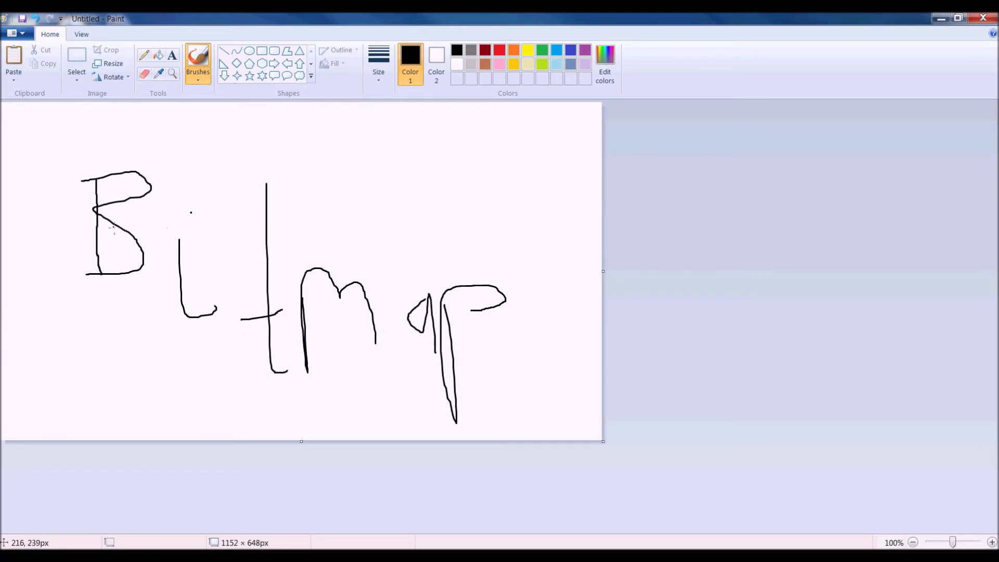
{"action": "left_click", "coordinate": [8, 38]}
{"action": "mouse_move", "coordinate": [40, 138]}
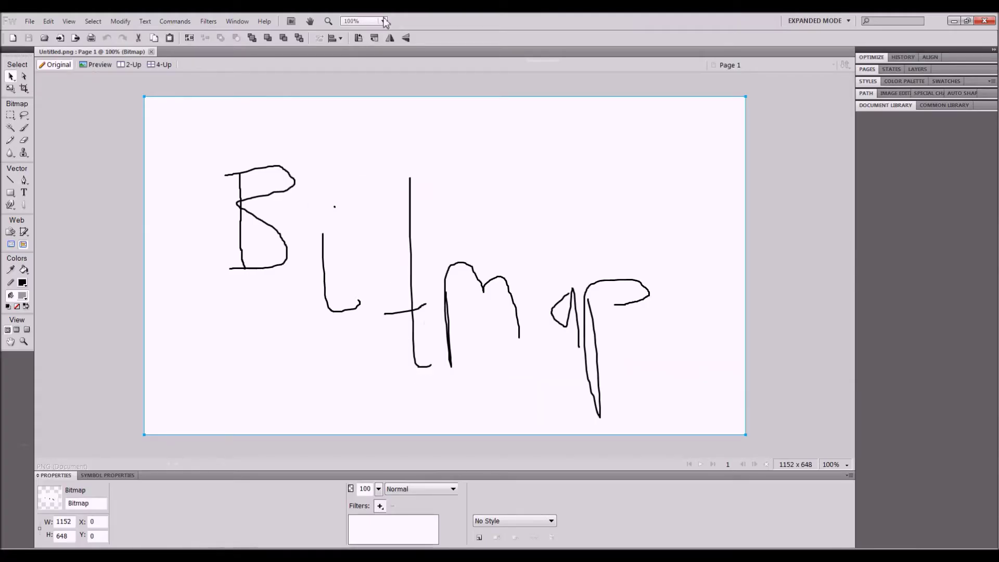
Step: Zoom the Bitmap drawing to 200%, then 3200%, then back out to 300%
{"action": "left_click", "coordinate": [383, 21]}
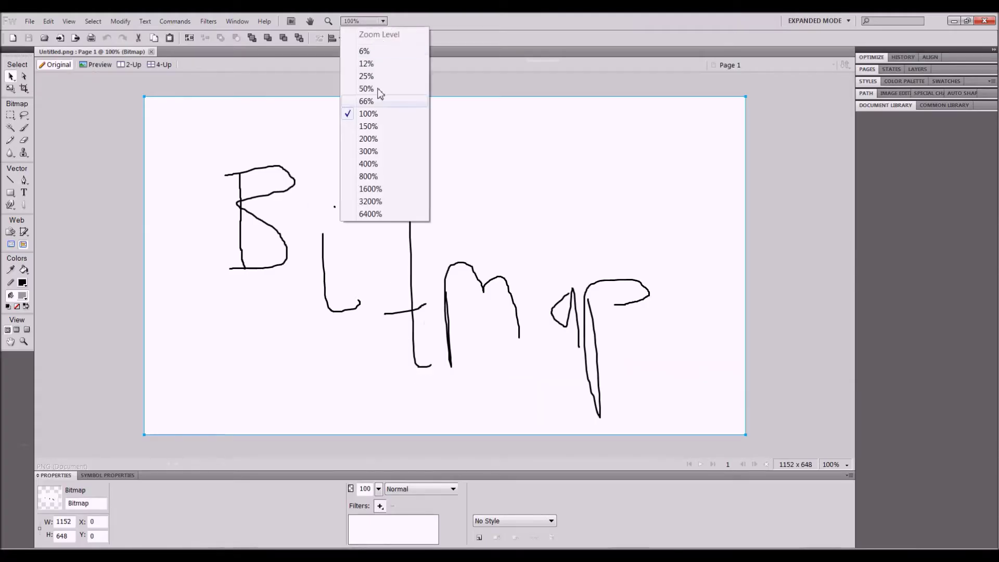
{"action": "left_click", "coordinate": [369, 138]}
{"action": "left_click", "coordinate": [383, 21]}
{"action": "left_click", "coordinate": [383, 202]}
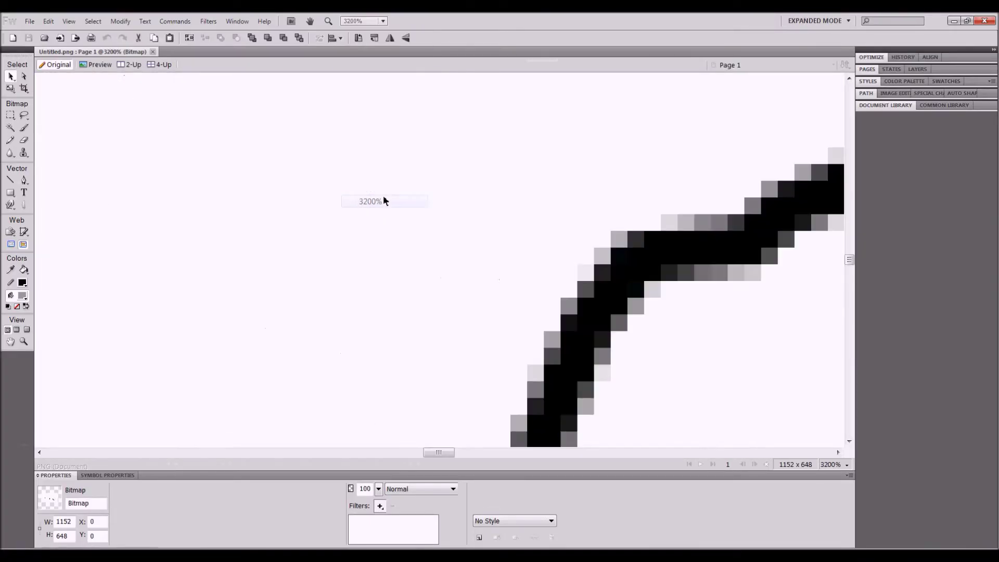
{"action": "left_click", "coordinate": [383, 21]}
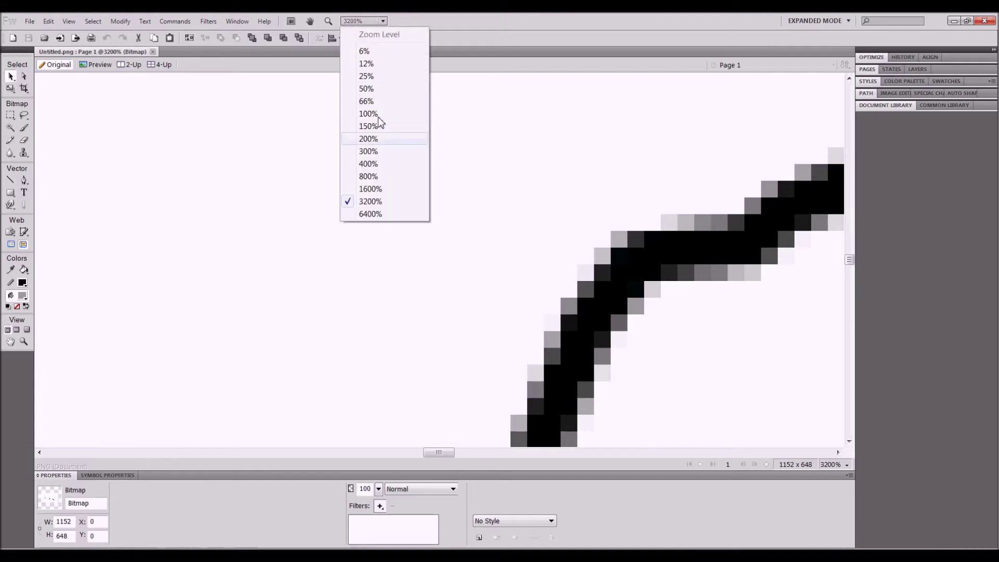
{"action": "left_click", "coordinate": [372, 151]}
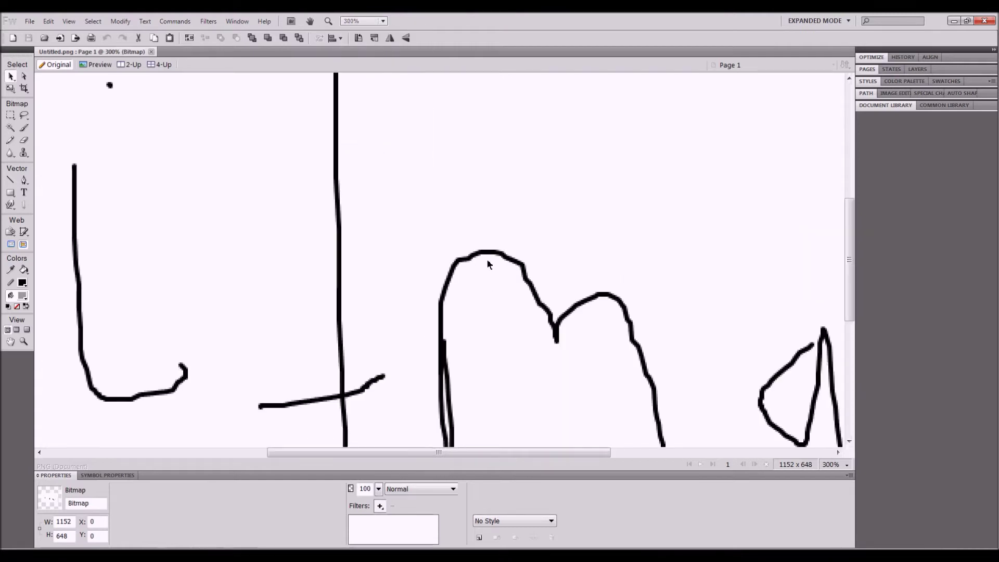
Step: Magnify to 1600%, pan around, then zoom to 3200% to inspect the blocky pixels
{"action": "left_click", "coordinate": [383, 21]}
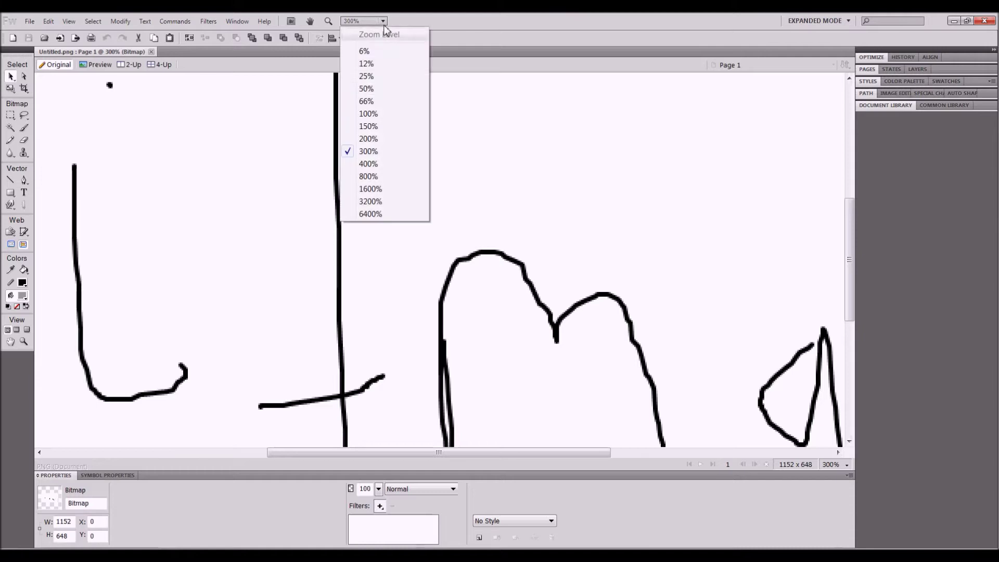
{"action": "left_click", "coordinate": [379, 190]}
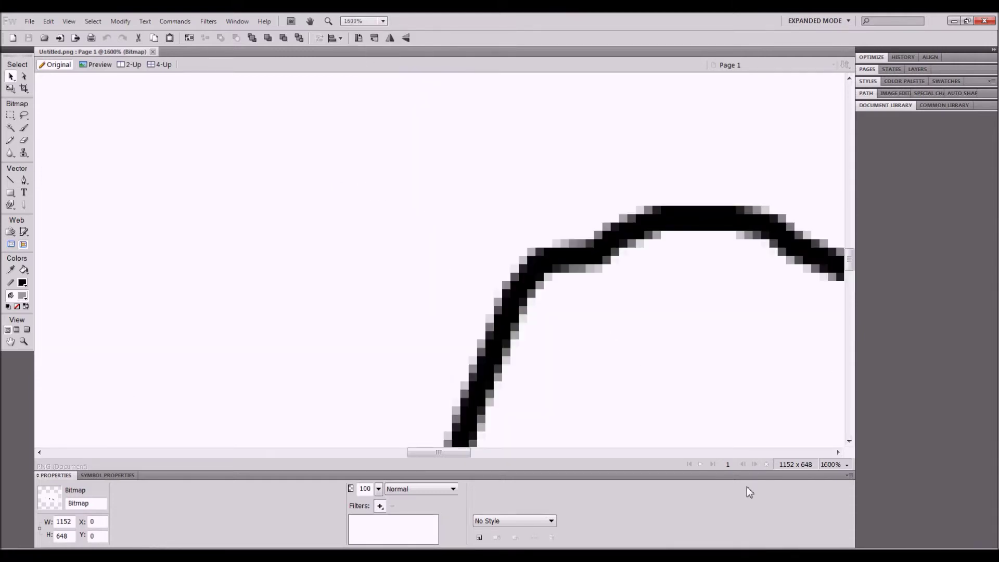
{"action": "scroll", "coordinate": [424, 453], "scroll_direction": "right", "scroll_amount": 3}
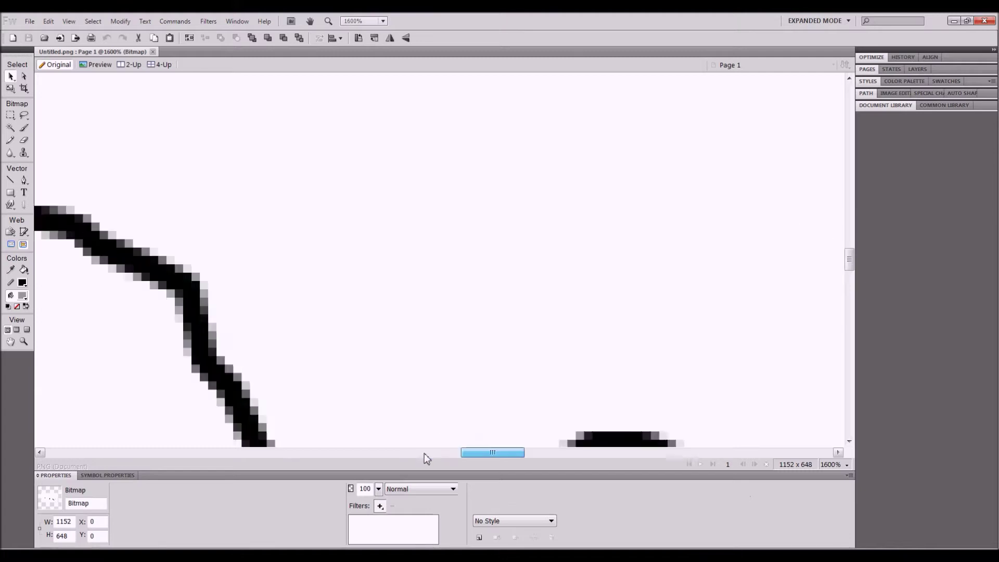
{"action": "scroll", "coordinate": [423, 454], "scroll_direction": "left", "scroll_amount": 3}
{"action": "mouse_move", "coordinate": [849, 261]}
{"action": "left_mouse_down"}
{"action": "mouse_move", "coordinate": [852, 289]}
{"action": "mouse_move", "coordinate": [850, 264]}
{"action": "left_mouse_up"}
{"action": "left_click", "coordinate": [384, 22]}
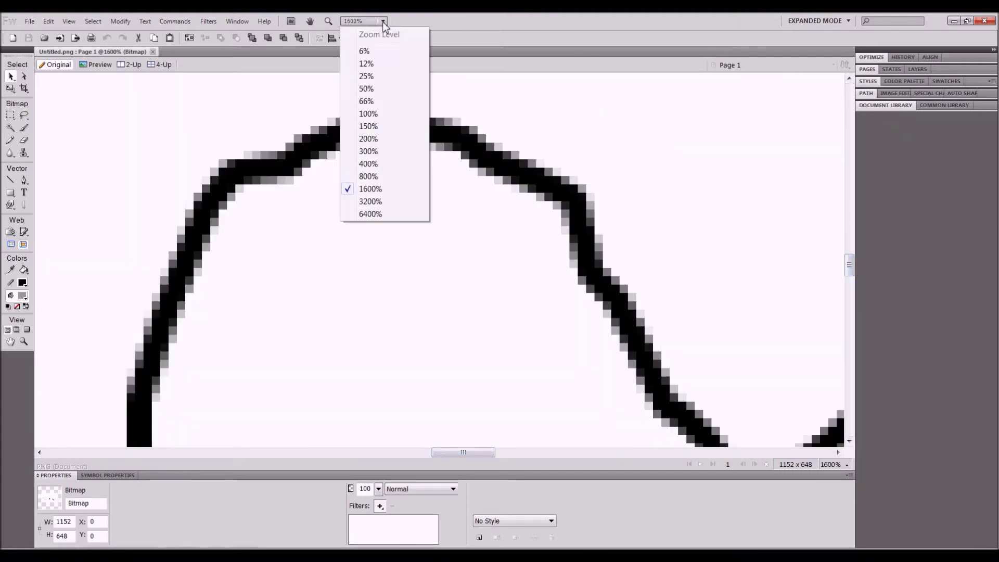
{"action": "left_click", "coordinate": [386, 202]}
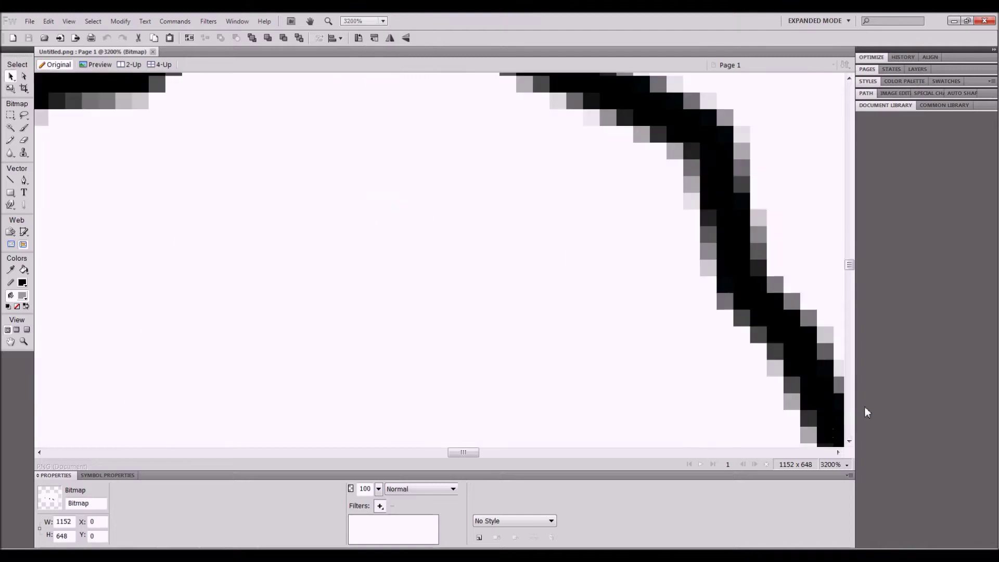
{"action": "mouse_move", "coordinate": [849, 266]}
{"action": "left_mouse_down"}
{"action": "mouse_move", "coordinate": [850, 248]}
{"action": "mouse_move", "coordinate": [848, 262]}
{"action": "left_mouse_up"}
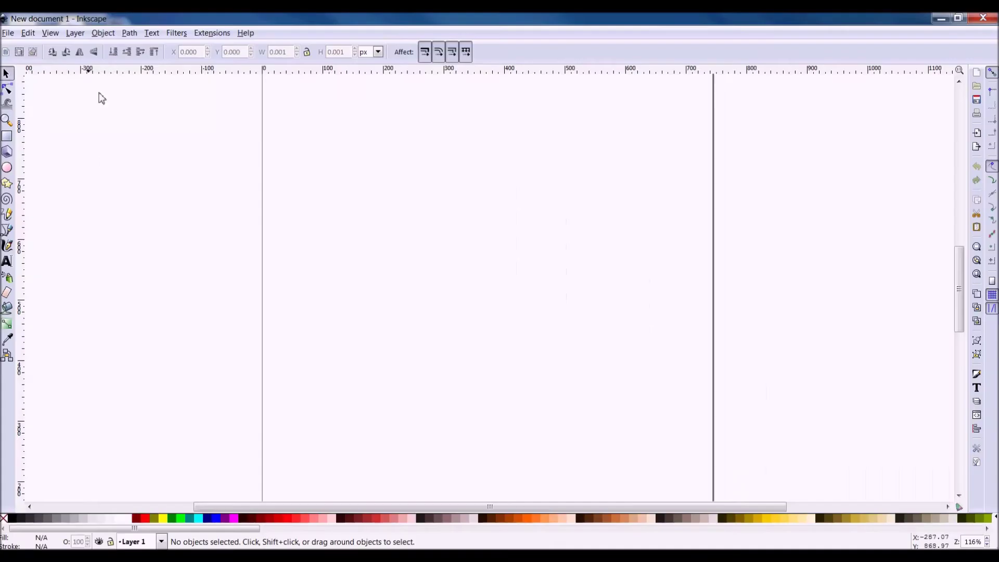
{"action": "left_click", "coordinate": [7, 199]}
{"action": "left_click_drag", "start_coordinate": [367, 202], "coordinate": [430, 297]}
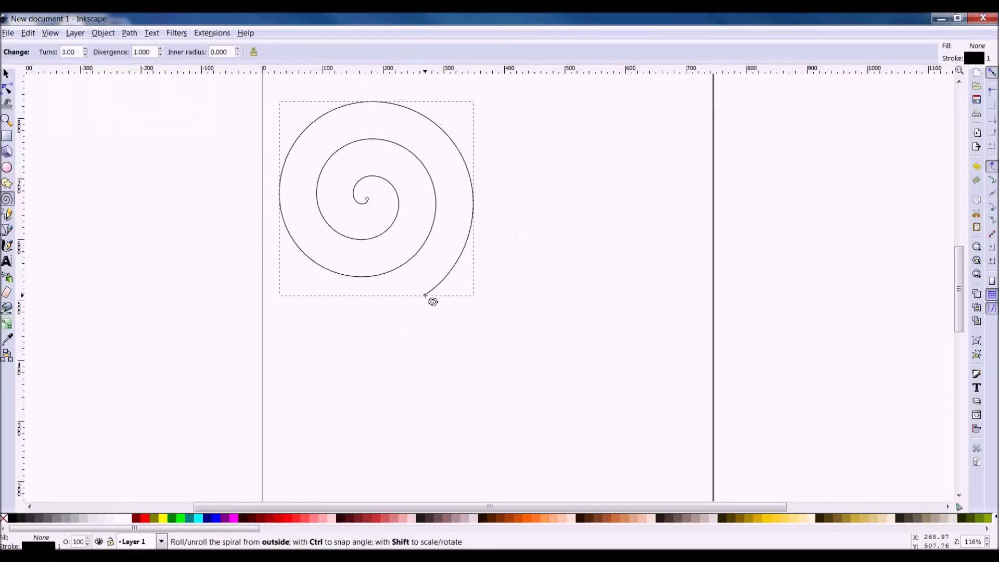
{"action": "key", "text": "s"}
{"action": "left_click_drag", "start_coordinate": [398, 211], "coordinate": [472, 266]}
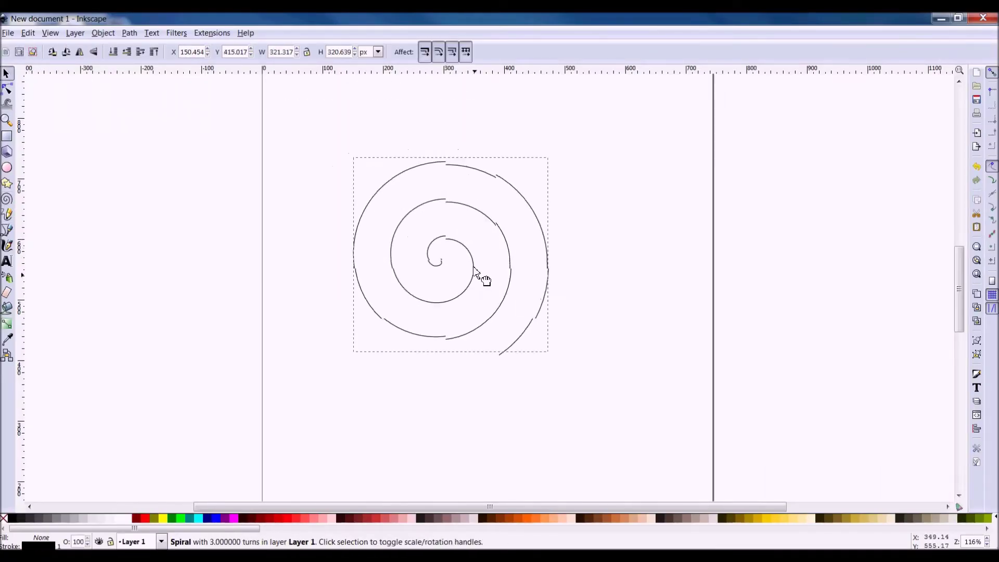
{"action": "left_click", "coordinate": [987, 539]}
{"action": "left_click", "coordinate": [987, 540]}
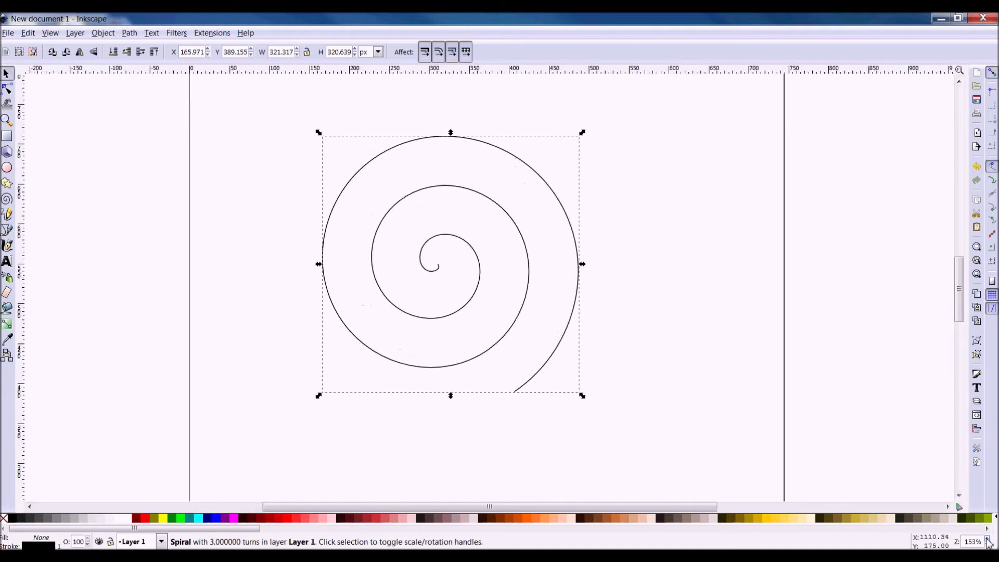
{"action": "left_click", "coordinate": [987, 540]}
{"action": "left_click", "coordinate": [988, 540]}
{"action": "left_click", "coordinate": [987, 540]}
{"action": "left_click", "coordinate": [987, 540]}
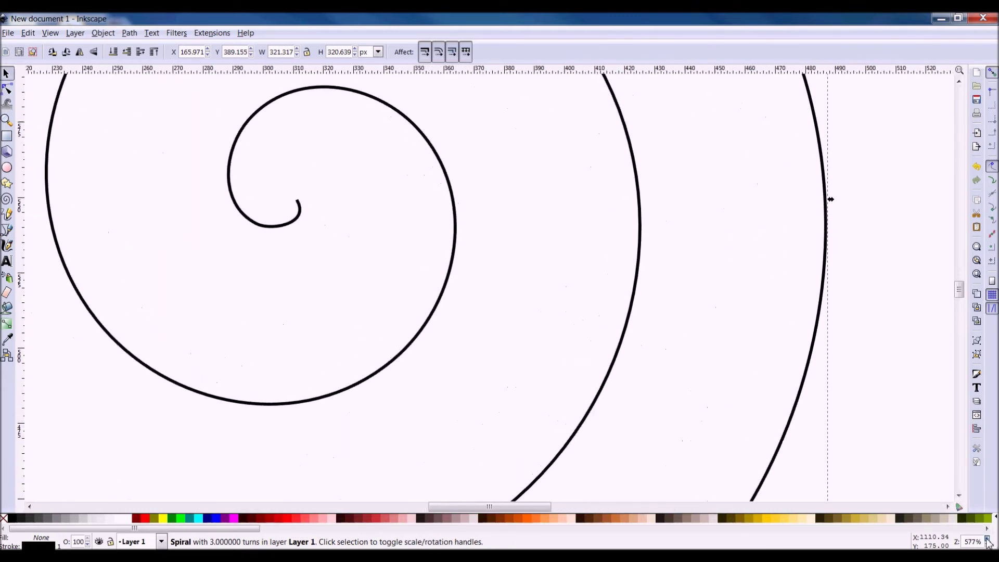
{"action": "left_click", "coordinate": [987, 540]}
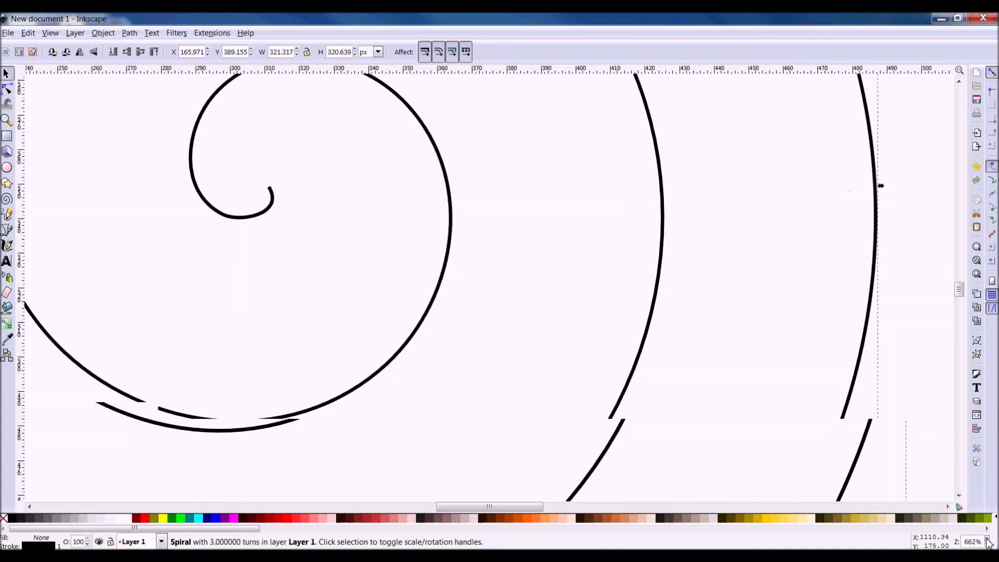
{"action": "left_click", "coordinate": [987, 540]}
{"action": "left_click", "coordinate": [987, 539]}
{"action": "left_click", "coordinate": [987, 540]}
{"action": "left_click", "coordinate": [987, 539]}
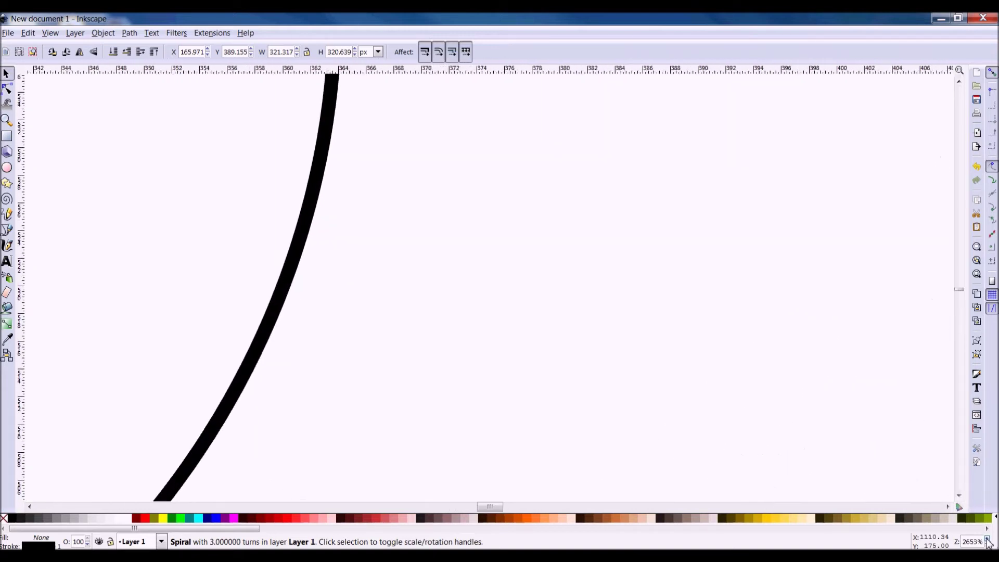
{"action": "left_click", "coordinate": [987, 540]}
{"action": "left_click", "coordinate": [987, 539]}
{"action": "mouse_move", "coordinate": [481, 507]}
{"action": "left_mouse_down"}
{"action": "mouse_move", "coordinate": [457, 514]}
{"action": "mouse_move", "coordinate": [484, 512]}
{"action": "left_mouse_up"}
{"action": "left_click", "coordinate": [987, 540]}
{"action": "left_click", "coordinate": [988, 540]}
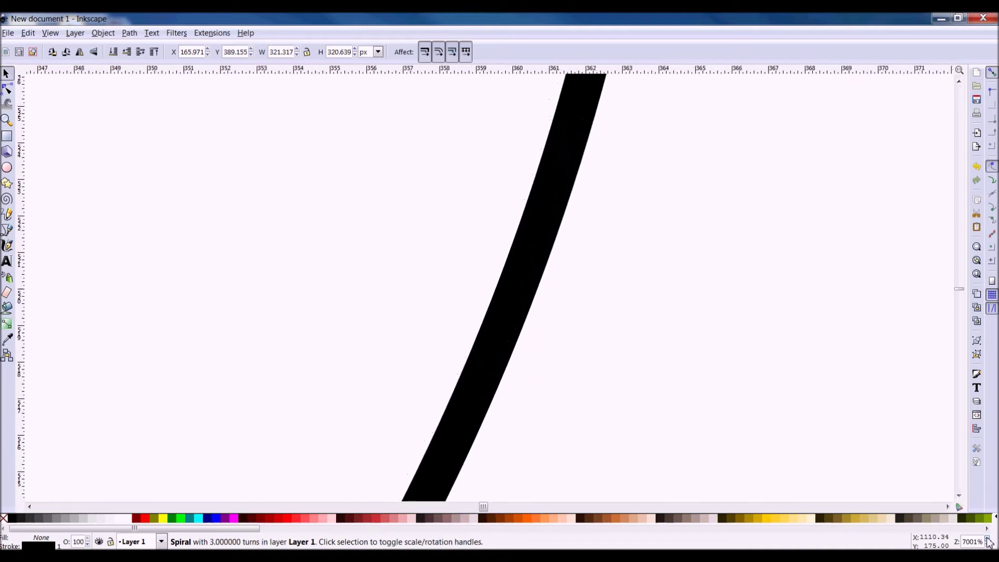
{"action": "left_click", "coordinate": [987, 540]}
{"action": "left_click", "coordinate": [987, 540]}
{"action": "left_click", "coordinate": [988, 540]}
{"action": "left_click", "coordinate": [987, 540]}
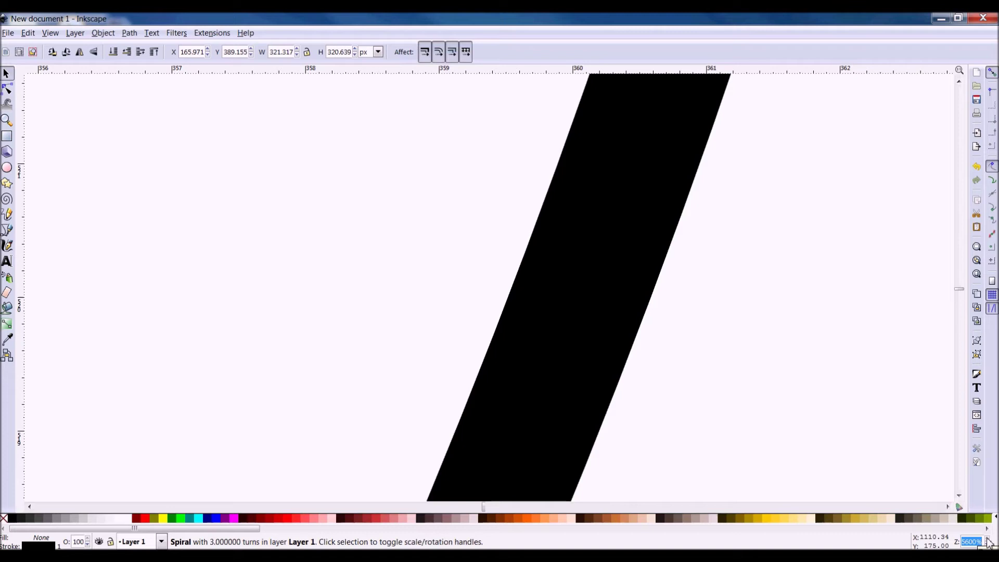
{"action": "left_click", "coordinate": [988, 544]}
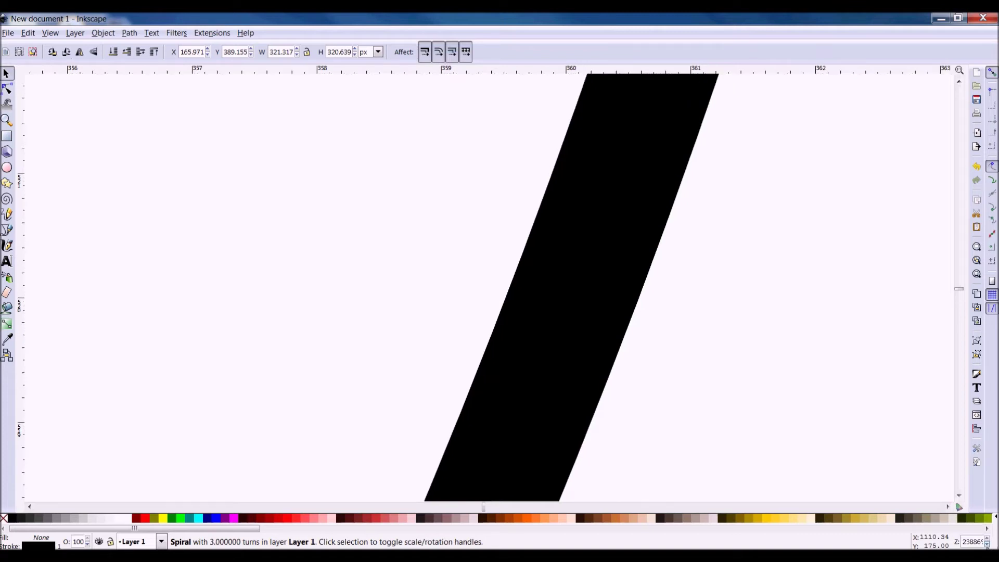
{"action": "left_click", "coordinate": [987, 544]}
{"action": "left_click", "coordinate": [987, 545]}
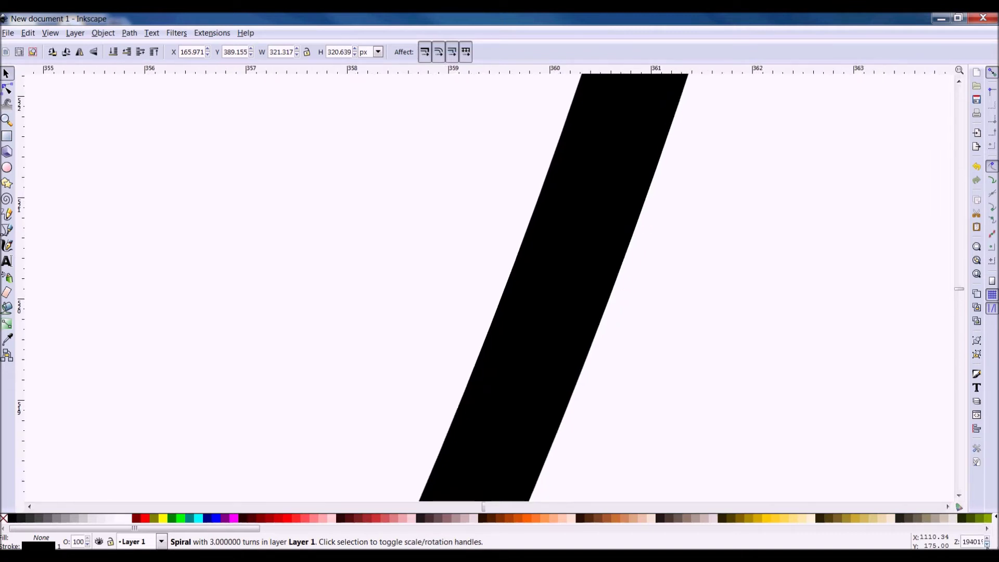
{"action": "left_click", "coordinate": [987, 544]}
{"action": "left_click", "coordinate": [987, 545]}
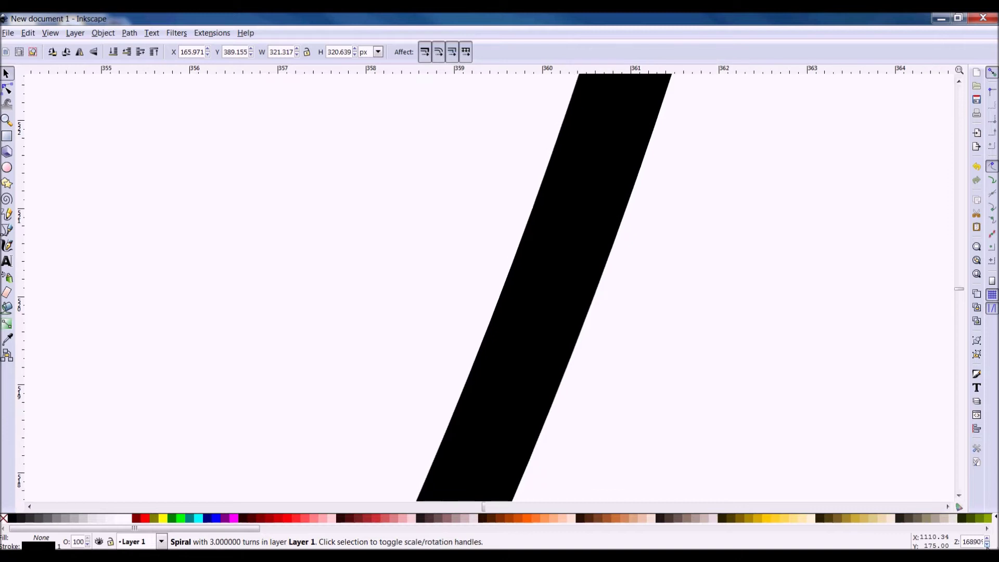
{"action": "left_click", "coordinate": [987, 544]}
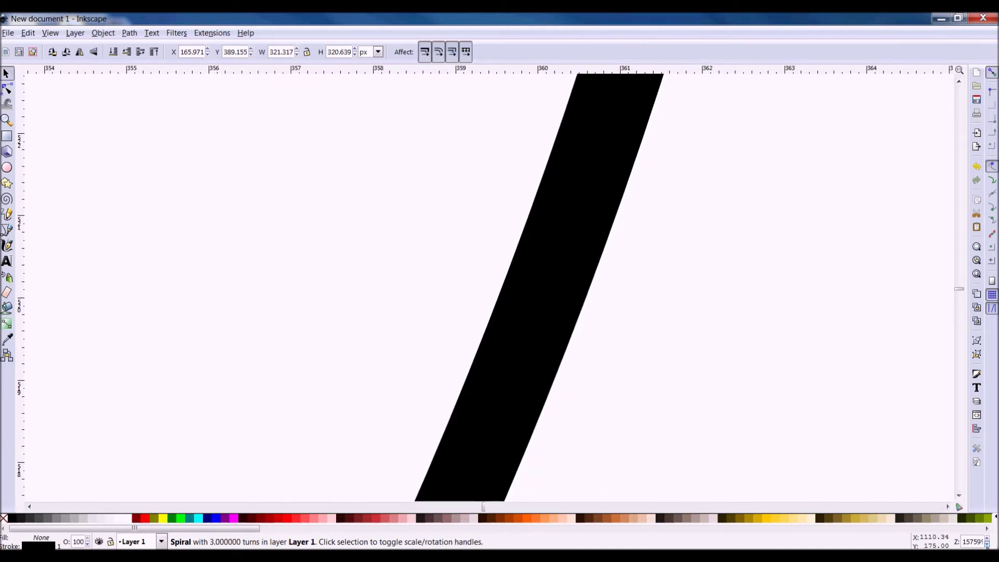
{"action": "left_click", "coordinate": [988, 545]}
{"action": "left_click", "coordinate": [987, 544]}
{"action": "left_click", "coordinate": [987, 545]}
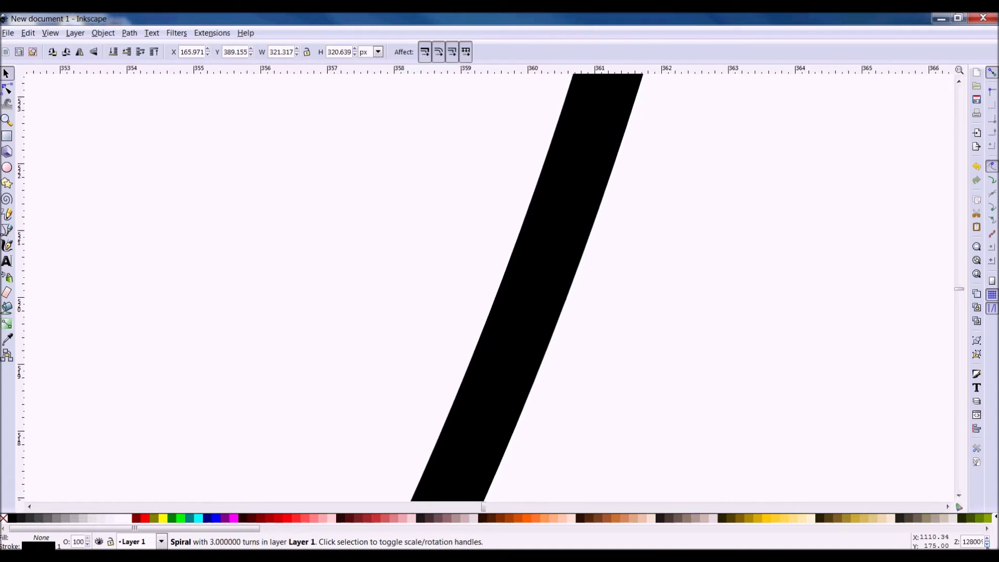
{"action": "left_click", "coordinate": [988, 544]}
{"action": "left_click", "coordinate": [987, 544]}
{"action": "left_click", "coordinate": [988, 544]}
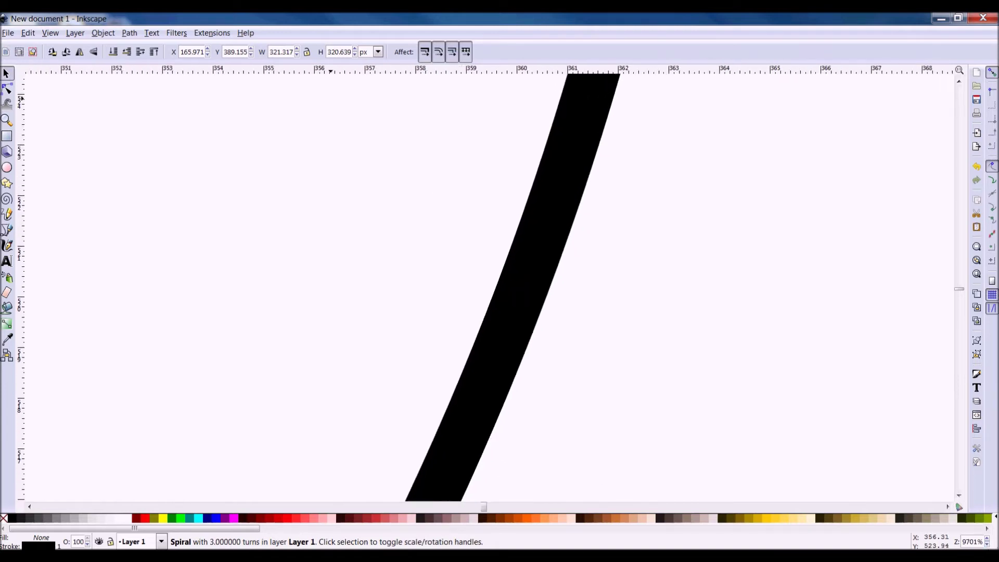
{"action": "left_click", "coordinate": [987, 544]}
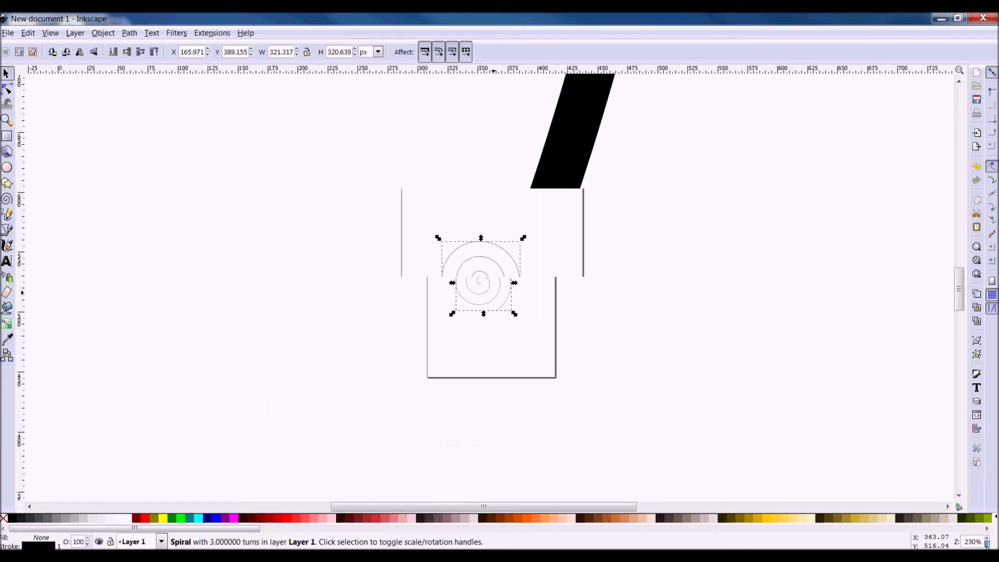
{"action": "left_click", "coordinate": [987, 544]}
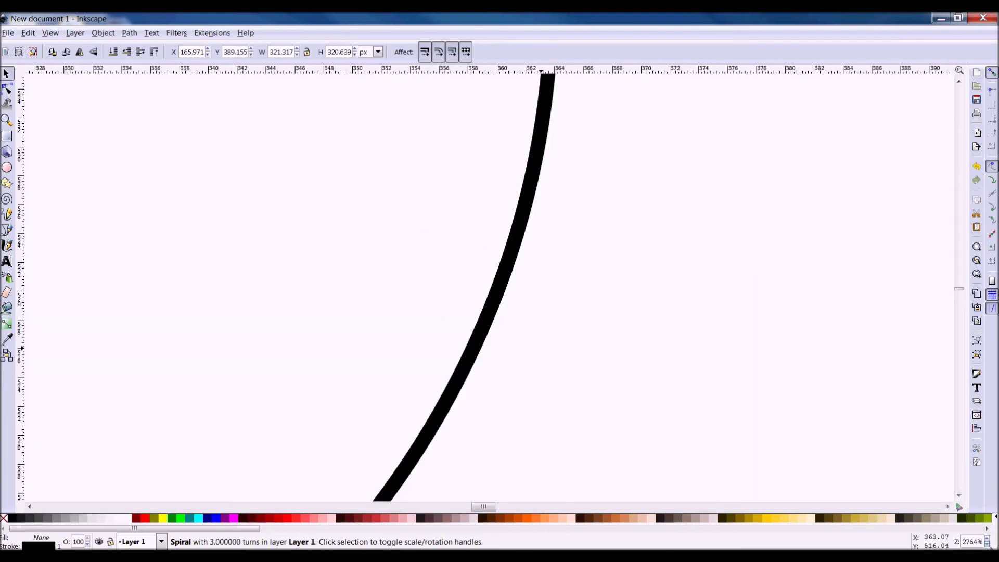
{"action": "left_click", "coordinate": [988, 544]}
{"action": "left_click", "coordinate": [987, 544]}
{"action": "left_click", "coordinate": [987, 545]}
{"action": "left_click", "coordinate": [987, 544]}
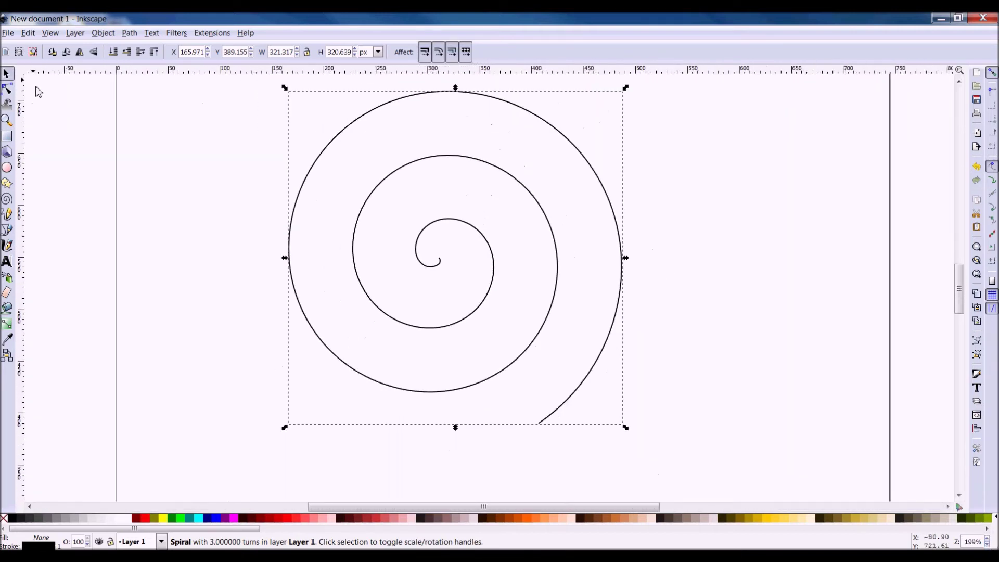
{"action": "left_click", "coordinate": [8, 33]}
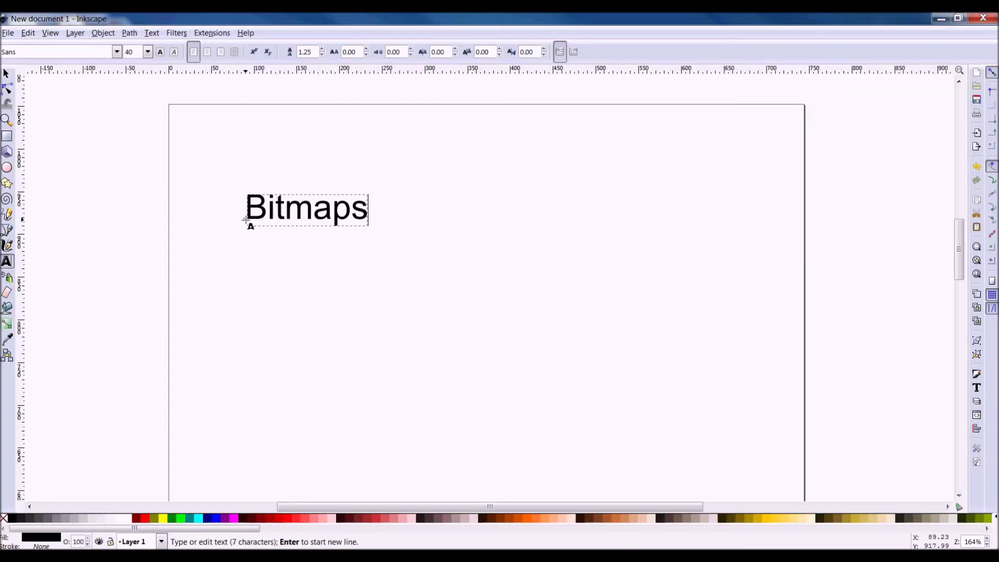
Step: Duplicate the Bitmaps heading to the right side and rename the copy 'Vectors'
{"action": "key", "text": "ctrl+a"}
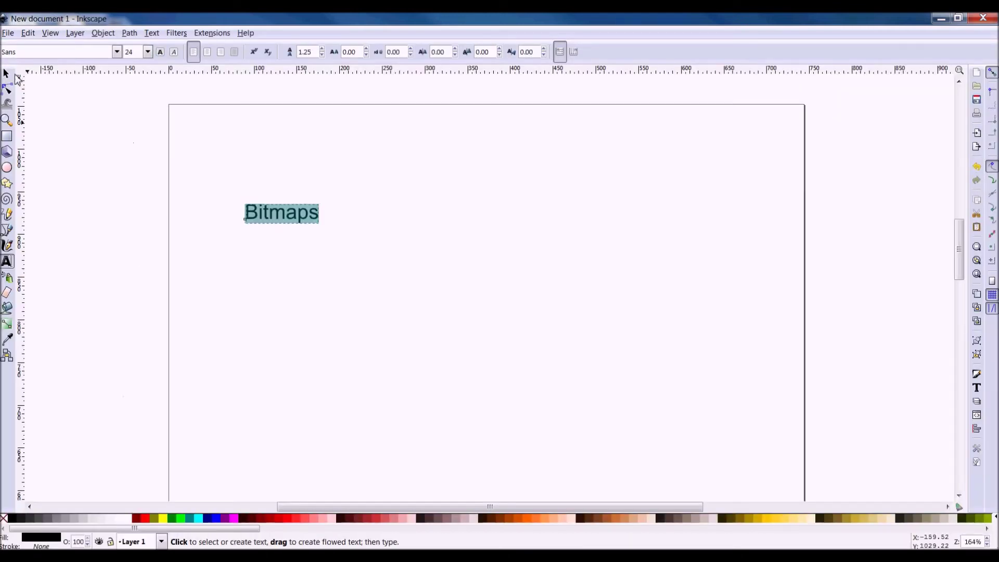
{"action": "key", "text": "ctrl+c"}
{"action": "key", "text": "ctrl+v"}
{"action": "left_click_drag", "start_coordinate": [418, 212], "coordinate": [626, 212]}
{"action": "key", "text": "t"}
{"action": "key", "text": "ctrl+a"}
{"action": "type", "text": "Vectors"}
{"action": "key", "text": "F1"}
Step: Draw a diagonal line below Bitmaps and label its end 'Images'
{"action": "key", "text": "ctrl+a"}
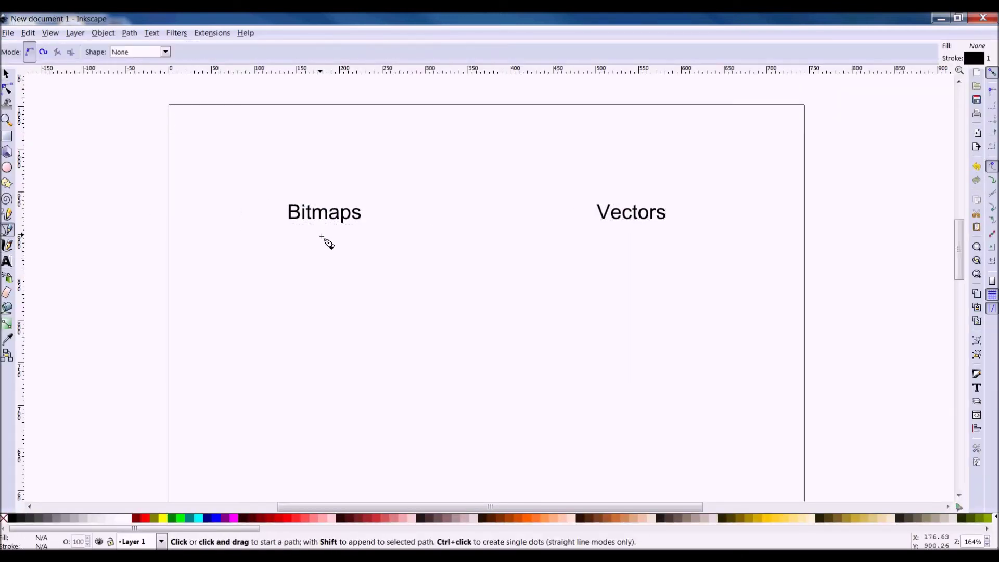
{"action": "mouse_move", "coordinate": [319, 234]}
{"action": "left_mouse_down"}
{"action": "mouse_move", "coordinate": [269, 284]}
{"action": "mouse_move", "coordinate": [359, 259]}
{"action": "left_mouse_up"}
{"action": "left_click", "coordinate": [244, 312]}
{"action": "key", "text": "ctrl+a"}
{"action": "type", "text": "Images"}
Step: Mirror a copy of the diagonal line and add a 'Screen shots' label under it
{"action": "key", "text": "ctrl+a"}
{"action": "key", "text": "F1"}
{"action": "left_click", "coordinate": [294, 259]}
{"action": "key", "text": "ctrl+d"}
{"action": "key", "text": "h"}
{"action": "left_click", "coordinate": [263, 314]}
{"action": "key", "text": "ctrl+d"}
{"action": "left_click_drag", "start_coordinate": [264, 313], "coordinate": [380, 313]}
{"action": "key", "text": "t"}
Step: Add the bitmap format labels Jpeg, png and 'bmp tif' below the connector
{"action": "key", "text": "ctrl+a"}
{"action": "type", "text": "Screen shots"}
Step: Turn a line copy into a vertical connector below Images
{"action": "key", "text": "F1"}
{"action": "left_click", "coordinate": [289, 260]}
{"action": "key", "text": "ctrl+d"}
{"action": "left_click_drag", "start_coordinate": [289, 261], "coordinate": [292, 361]}
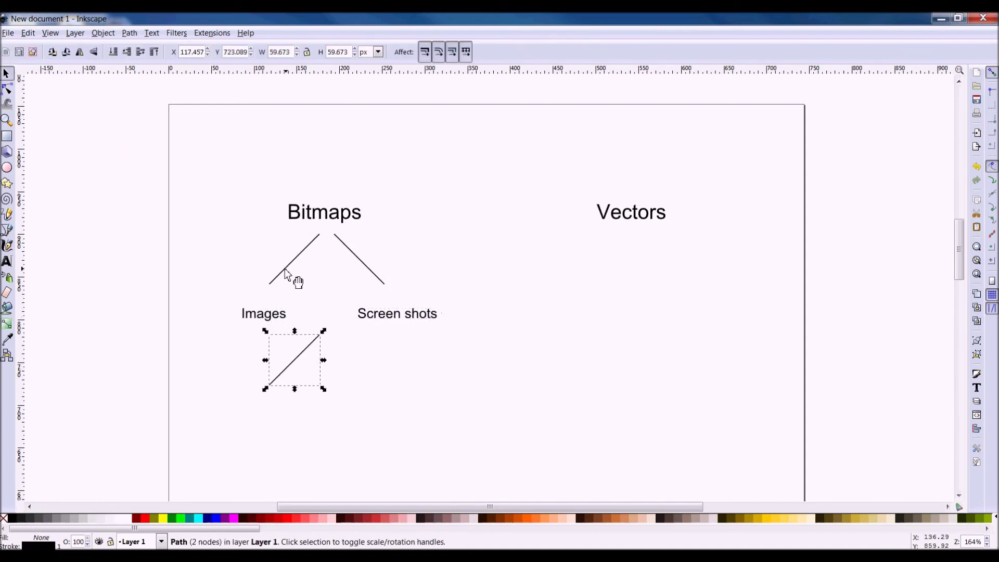
{"action": "left_click", "coordinate": [265, 314]}
{"action": "key", "text": "ctrl+d"}
{"action": "left_click_drag", "start_coordinate": [263, 272], "coordinate": [376, 389]}
{"action": "key", "text": "t"}
{"action": "key", "text": "ctrl+a"}
{"action": "type", "text": "Jpeg"}
{"action": "key", "text": "F1"}
{"action": "key", "text": "ctrl+d"}
{"action": "key", "text": "t"}
{"action": "key", "text": "ctrl+a"}
{"action": "type", "text": "png"}
{"action": "key", "text": "F1"}
{"action": "key", "text": "ctrl+d"}
{"action": "key", "text": "t"}
Step: Copy a line under Vectors and add an 'Svg' label beneath it
{"action": "key", "text": "ctrl+a"}
{"action": "type", "text": "bmp tif"}
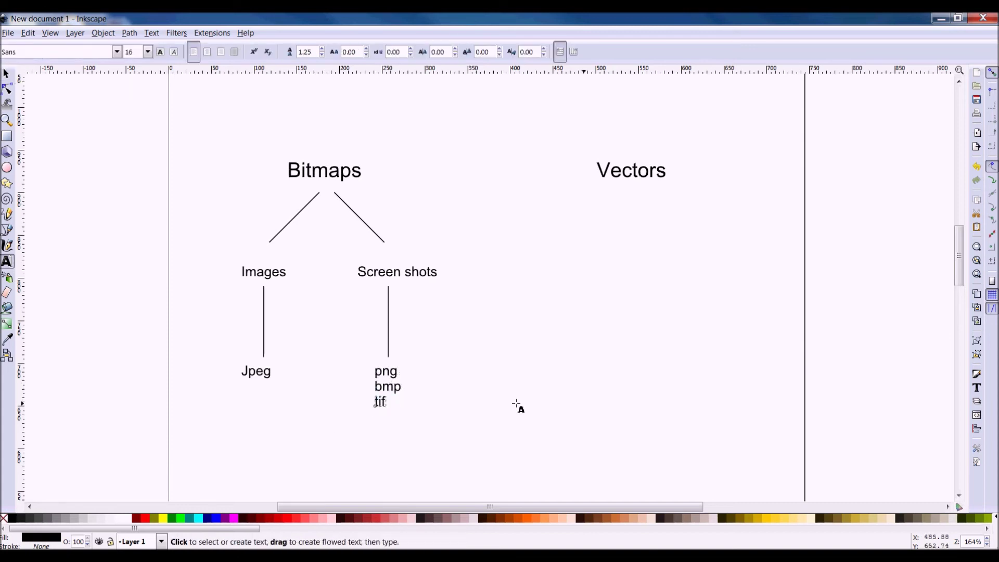
{"action": "key", "text": "F1"}
{"action": "left_click", "coordinate": [388, 333]}
{"action": "key", "text": "ctrl+d"}
{"action": "left_click_drag", "start_coordinate": [394, 328], "coordinate": [636, 227]}
{"action": "left_click", "coordinate": [426, 272]}
{"action": "key", "text": "ctrl+d"}
{"action": "left_click_drag", "start_coordinate": [426, 271], "coordinate": [623, 352]}
{"action": "key", "text": "t"}
Step: Stack the labels wmf, emf and eps below Svg
{"action": "key", "text": "ctrl+a"}
{"action": "type", "text": "Svg"}
{"action": "key", "text": "F1"}
{"action": "key", "text": "ctrl+d"}
{"action": "key", "text": "t"}
{"action": "key", "text": "ctrl+a"}
{"action": "type", "text": "wmf"}
{"action": "key", "text": "F1"}
{"action": "key", "text": "ctrl+d"}
{"action": "key", "text": "t"}
{"action": "key", "text": "ctrl+a"}
{"action": "type", "text": "emf"}
{"action": "key", "text": "F1"}
{"action": "key", "text": "t"}
{"action": "left_click", "coordinate": [624, 371]}
{"action": "type", "text": "eps"}
{"action": "key", "text": "Escape"}
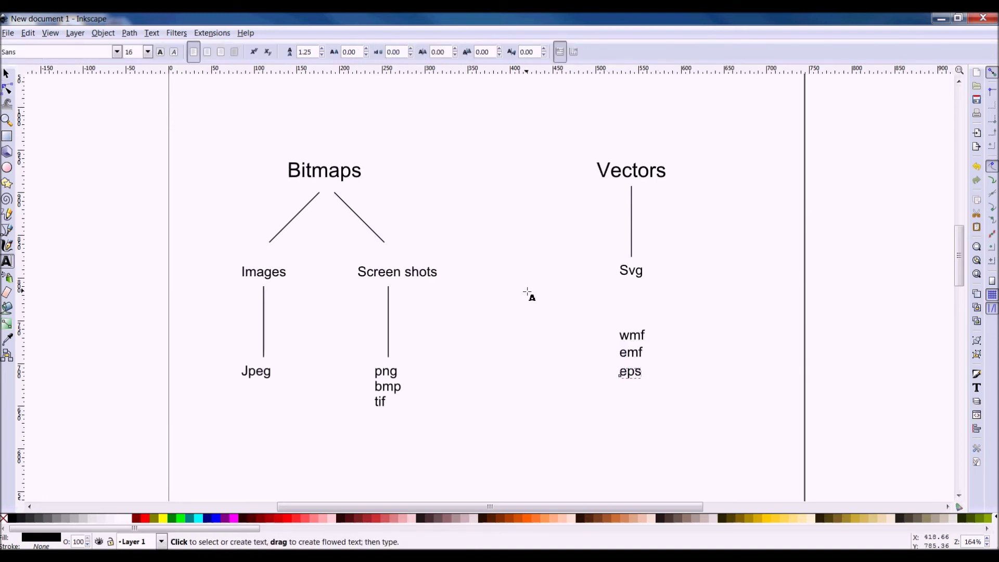
{"action": "key", "text": "F1"}
Step: Draw a diagonal line beside Svg ending at a Windows / OpenOffice / LibreOffice list
{"action": "left_click_drag", "start_coordinate": [377, 234], "coordinate": [696, 295]}
{"action": "key", "text": "v"}
{"action": "key", "text": "Escape"}
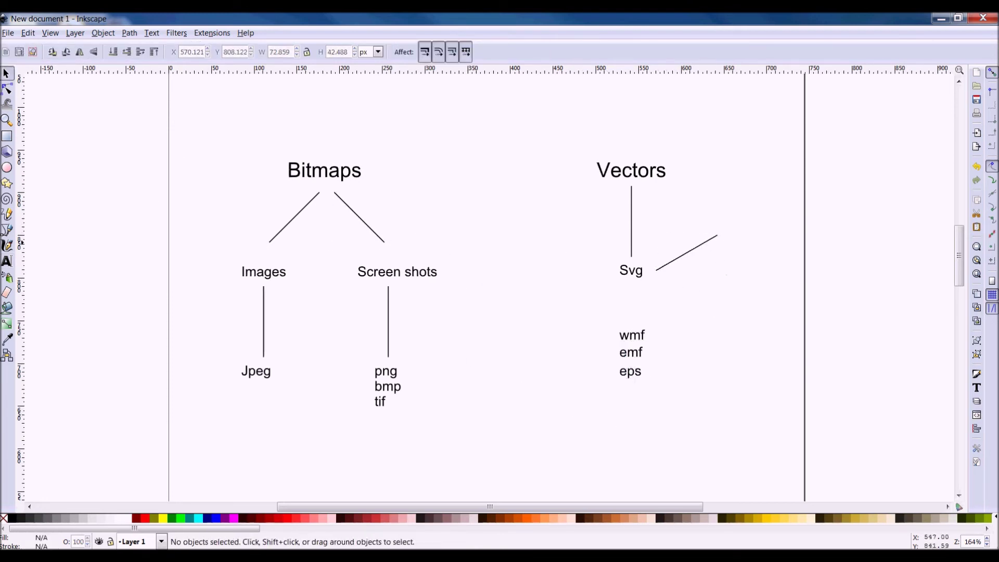
{"action": "key", "text": "t"}
{"action": "left_click", "coordinate": [728, 229]}
{"action": "type", "text": "Windows"}
{"action": "key", "text": "Return"}
{"action": "type", "text": "OpenOffice"}
{"action": "key", "text": "Return"}
{"action": "type", "text": "LibreOffice"}
{"action": "key", "text": "Escape"}
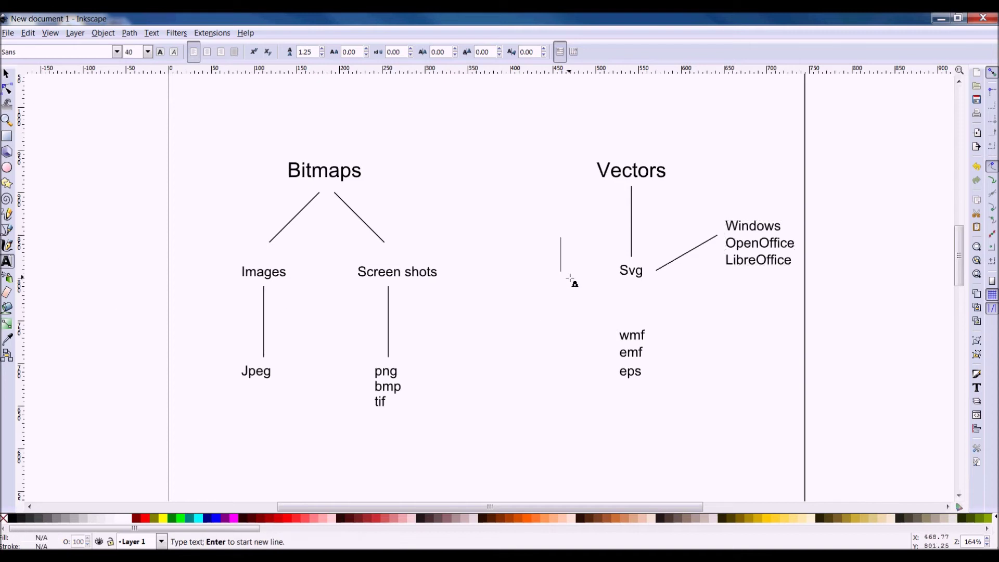
Step: Add a second diagonal below Svg leading to a LaTeX / TeX / MikTeX list
{"action": "key", "text": "F1"}
{"action": "left_click_drag", "start_coordinate": [357, 215], "coordinate": [671, 302]}
{"action": "key", "text": "ctrl+d"}
{"action": "key", "text": "t"}
{"action": "key", "text": "ctrl+a"}
{"action": "left_click_drag", "start_coordinate": [760, 242], "coordinate": [760, 359]}
{"action": "type", "text": "LaTeX"}
{"action": "key", "text": "Return"}
{"action": "type", "text": "TeX"}
{"action": "key", "text": "Return"}
{"action": "type", "text": "MikTeX"}
{"action": "key", "text": "Escape"}
{"action": "key", "text": "F1"}
{"action": "key", "text": "ctrl+v"}
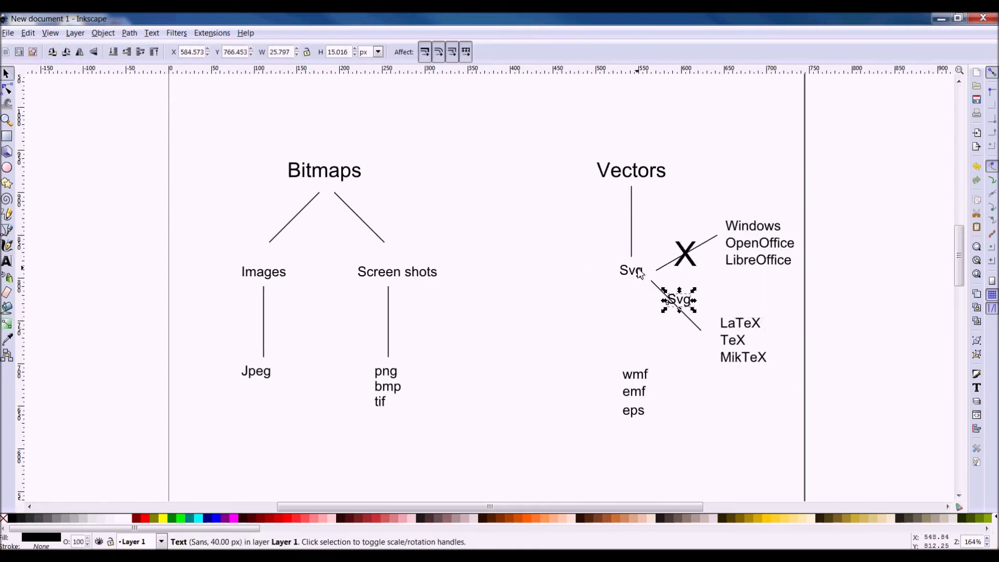
Step: Draw a diagonal and a vertical line beside the wmf, emf, eps group
{"action": "key", "text": "t"}
{"action": "key", "text": "F1"}
{"action": "left_click", "coordinate": [634, 225]}
{"action": "key", "text": "ctrl+v"}
{"action": "mouse_move", "coordinate": [640, 305]}
{"action": "left_mouse_down"}
{"action": "mouse_move", "coordinate": [698, 404]}
{"action": "mouse_move", "coordinate": [718, 404]}
{"action": "mouse_move", "coordinate": [698, 404]}
{"action": "mouse_move", "coordinate": [697, 435]}
{"action": "left_mouse_up"}
{"action": "key", "text": "Escape"}
{"action": "key", "text": "b"}
{"action": "left_click", "coordinate": [664, 370]}
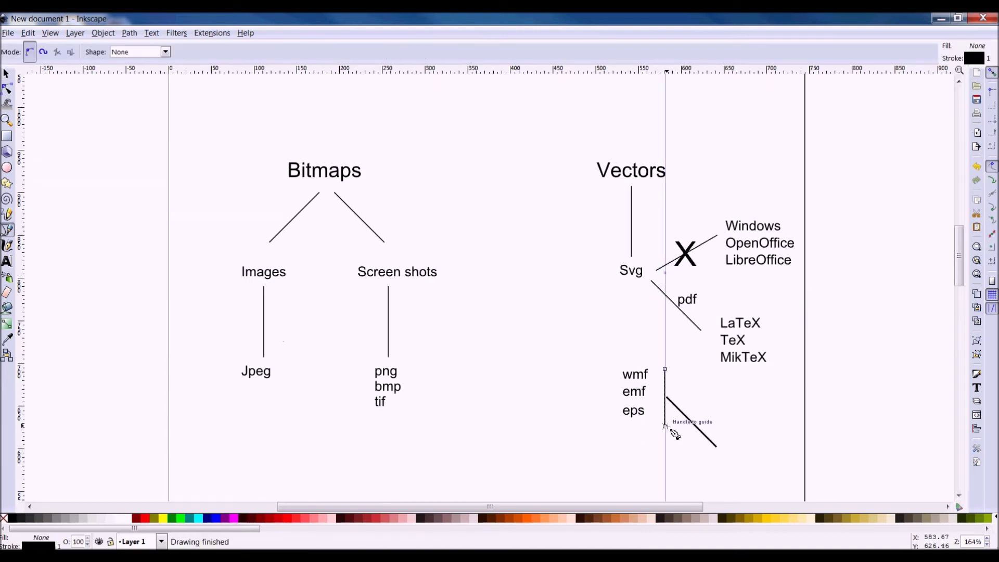
{"action": "double_click", "coordinate": [664, 426]}
Step: Place a copy of the Windows software list beside the eps diagonal
{"action": "key", "text": "F1"}
{"action": "left_click", "coordinate": [747, 239]}
{"action": "key", "text": "ctrl+d"}
{"action": "left_click_drag", "start_coordinate": [747, 239], "coordinate": [747, 444]}
{"action": "key", "text": "Escape"}
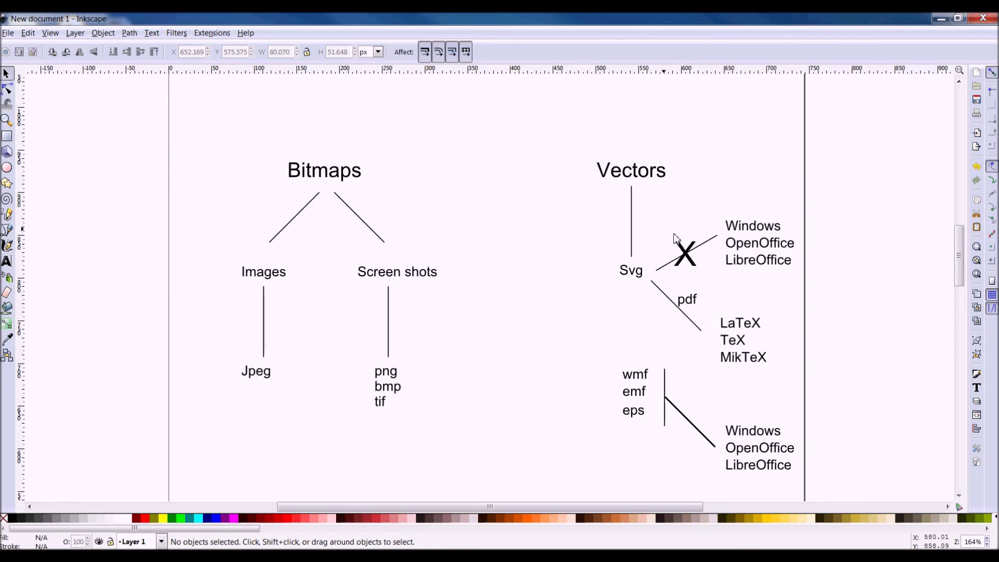
Step: Nudge the vertical line under Vectors down with the arrow keys to sit below Svg
{"action": "left_click", "coordinate": [631, 227]}
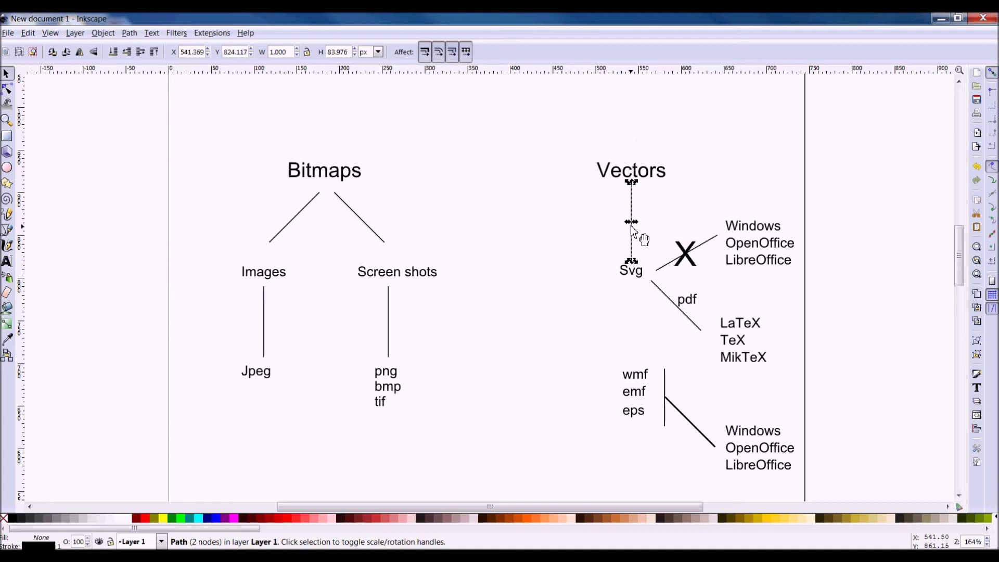
{"action": "key", "text": "ctrl"}
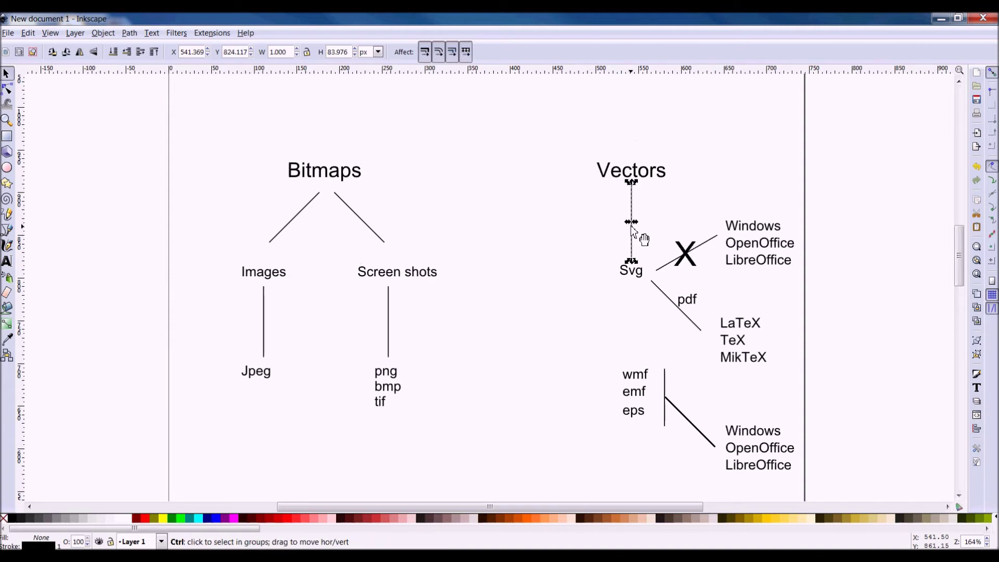
{"action": "key", "text": "Down"}
{"action": "key", "text": "Down"}
{"action": "key", "text": "Down"}
{"action": "key", "text": "Down"}
{"action": "key", "text": "Down"}
{"action": "key", "text": "Down"}
{"action": "key", "text": "Down"}
{"action": "key", "text": "Down"}
{"action": "key", "text": "Down"}
{"action": "key", "text": "Down"}
{"action": "key", "text": "Down"}
{"action": "key", "text": "Down"}
{"action": "key", "text": "Down"}
{"action": "key", "text": "Down"}
{"action": "key", "text": "Down"}
{"action": "key", "text": "Down"}
{"action": "key", "text": "Down"}
{"action": "key", "text": "Down"}
{"action": "key", "text": "Down"}
{"action": "key", "text": "Down"}
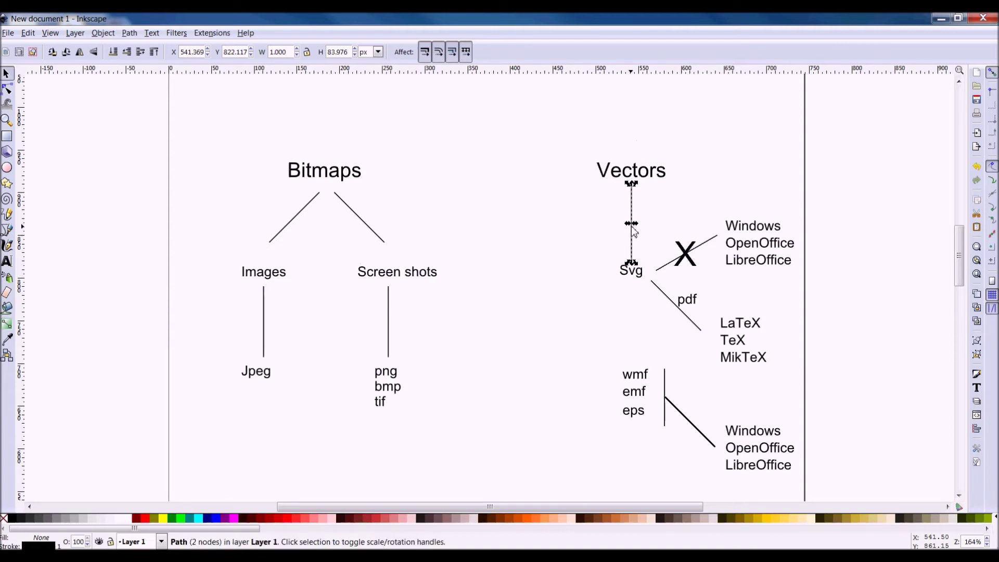
{"action": "key", "text": "Down"}
{"action": "key", "text": "Down"}
{"action": "key", "text": "Down"}
{"action": "key", "text": "Down"}
{"action": "key", "text": "Down"}
{"action": "key", "text": "Down"}
{"action": "key", "text": "Down"}
{"action": "key", "text": "Down"}
{"action": "key", "text": "Down"}
{"action": "key", "text": "Down"}
{"action": "key", "text": "Down"}
{"action": "key", "text": "Down"}
{"action": "key", "text": "Down"}
{"action": "key", "text": "Down"}
{"action": "key", "text": "Down"}
{"action": "key", "text": "Down"}
{"action": "left_click", "coordinate": [559, 357]}
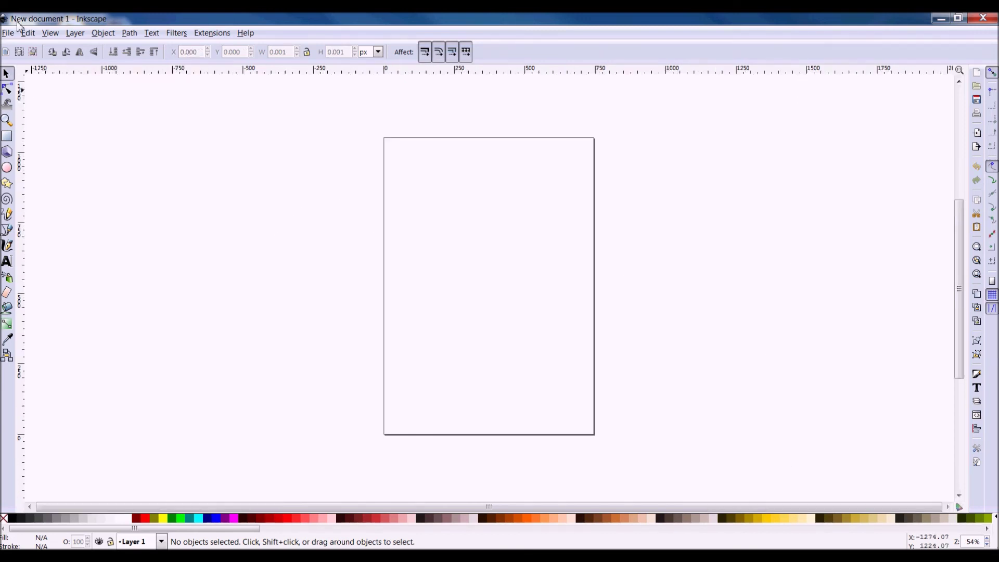
Step: Enable autosave in Preferences > Save with a 3-minute interval
{"action": "left_click", "coordinate": [8, 33]}
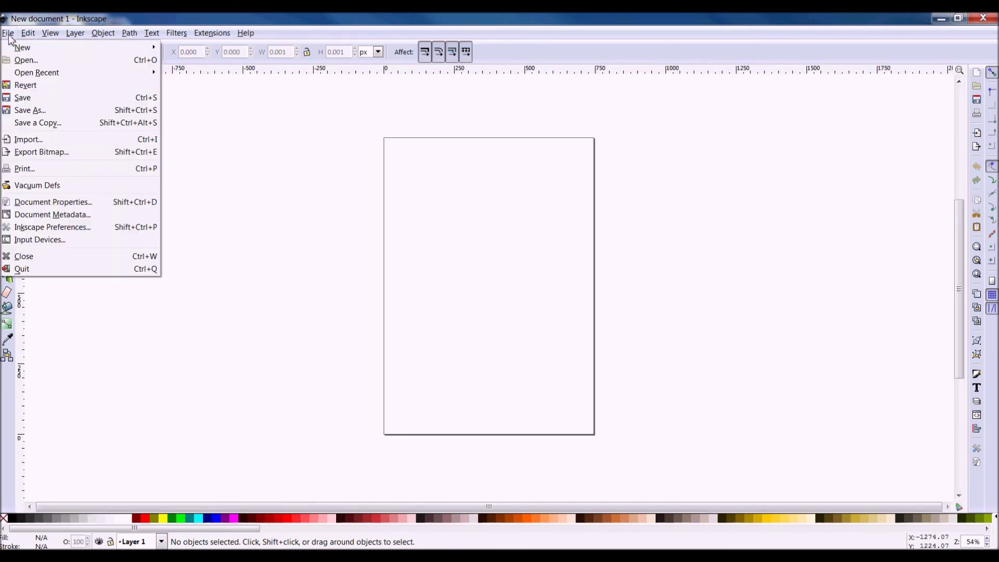
{"action": "left_click", "coordinate": [50, 227]}
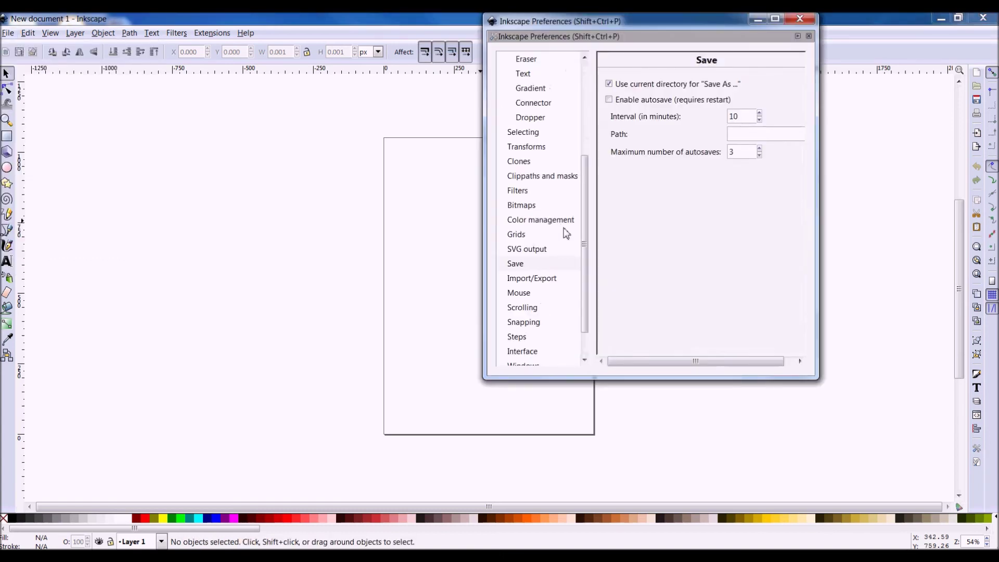
{"action": "left_click", "coordinate": [543, 265]}
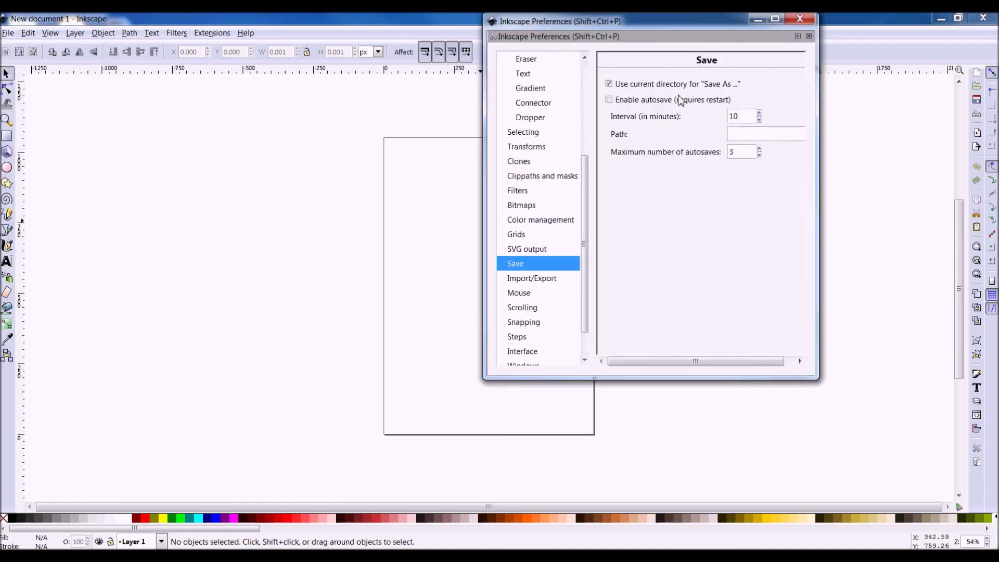
{"action": "left_click", "coordinate": [610, 100]}
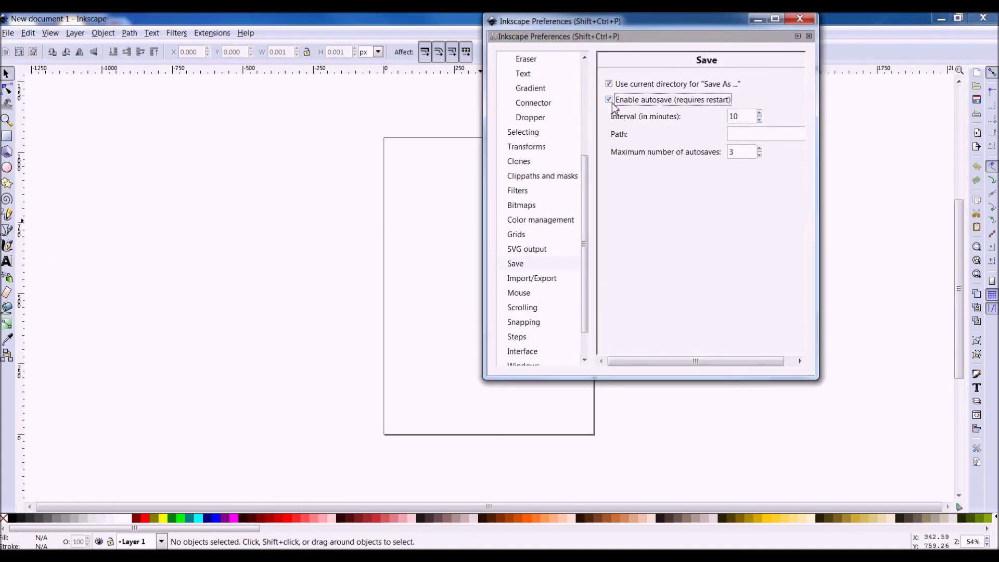
{"action": "left_click", "coordinate": [759, 120]}
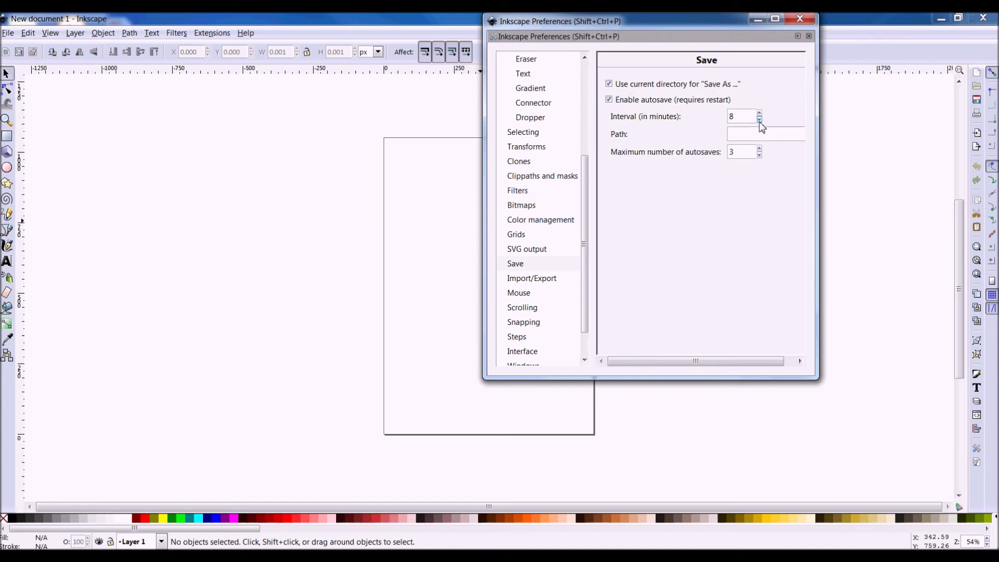
{"action": "left_click", "coordinate": [760, 120]}
{"action": "left_click", "coordinate": [760, 121]}
{"action": "left_click", "coordinate": [760, 120]}
{"action": "left_click", "coordinate": [760, 120]}
Step: Raise the maximum number of autosaves to 10
{"action": "left_click", "coordinate": [761, 149]}
{"action": "left_click", "coordinate": [760, 149]}
{"action": "left_click", "coordinate": [760, 148]}
{"action": "left_click", "coordinate": [760, 149]}
{"action": "left_click", "coordinate": [760, 148]}
{"action": "left_click", "coordinate": [759, 149]}
{"action": "left_click", "coordinate": [771, 133]}
{"action": "left_click_drag", "start_coordinate": [736, 27], "coordinate": [671, 32]}
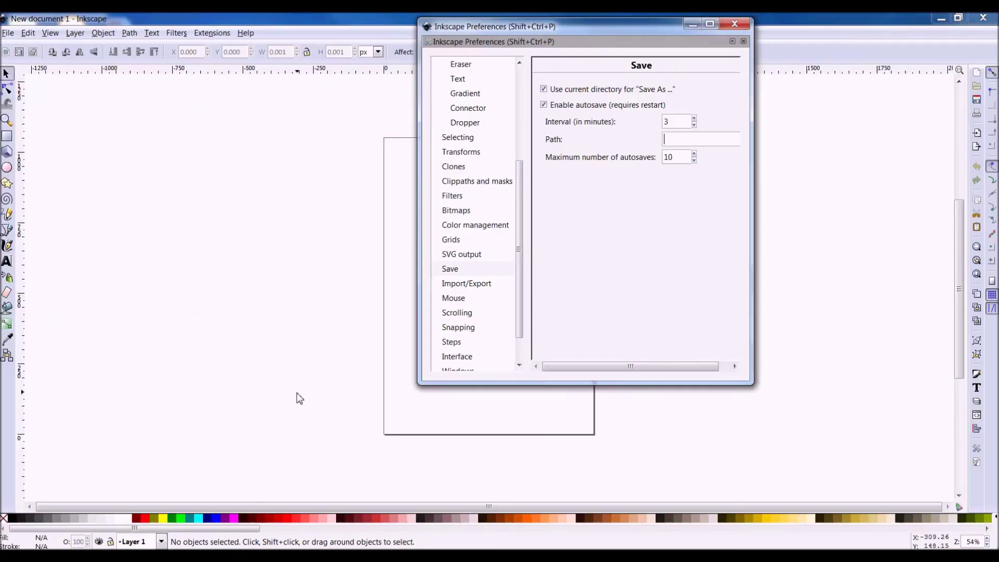
Step: Paste the Desktop inkscapebackup path from Notepad as autosave path, set interval to 2, close Preferences
{"action": "key", "text": "alt+Tab"}
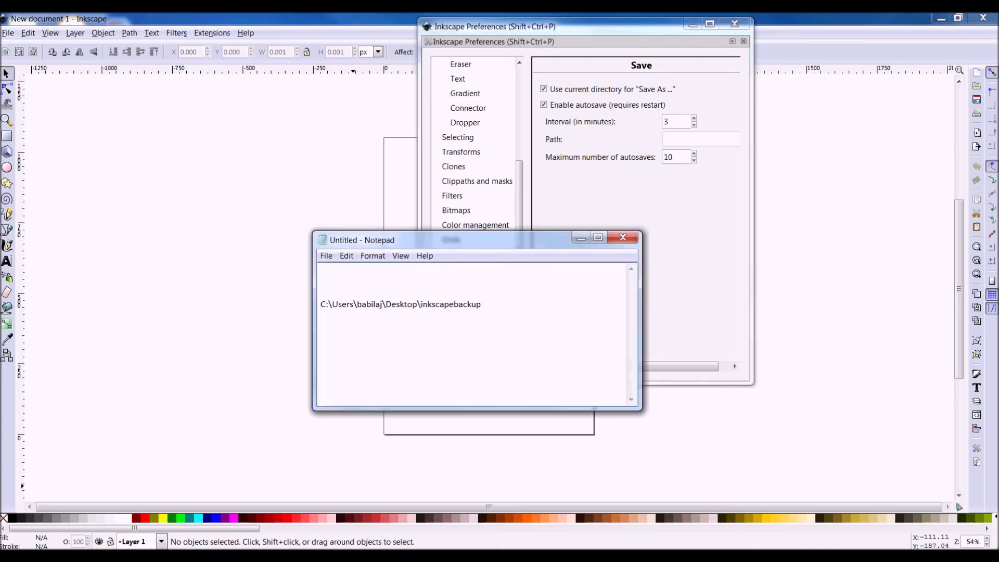
{"action": "left_click_drag", "start_coordinate": [446, 236], "coordinate": [231, 239]}
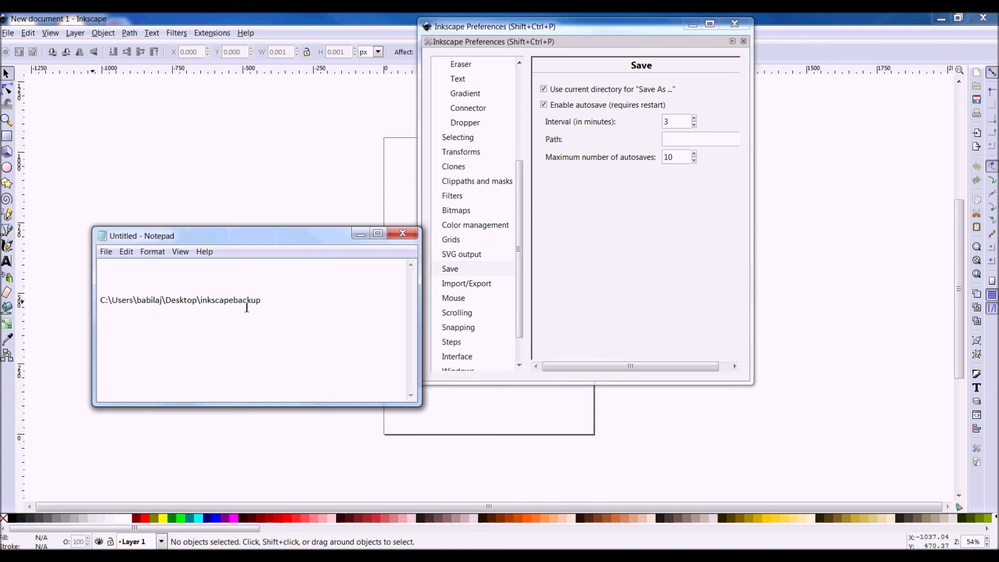
{"action": "left_click_drag", "start_coordinate": [261, 301], "coordinate": [75, 306]}
{"action": "key", "text": "ctrl+c"}
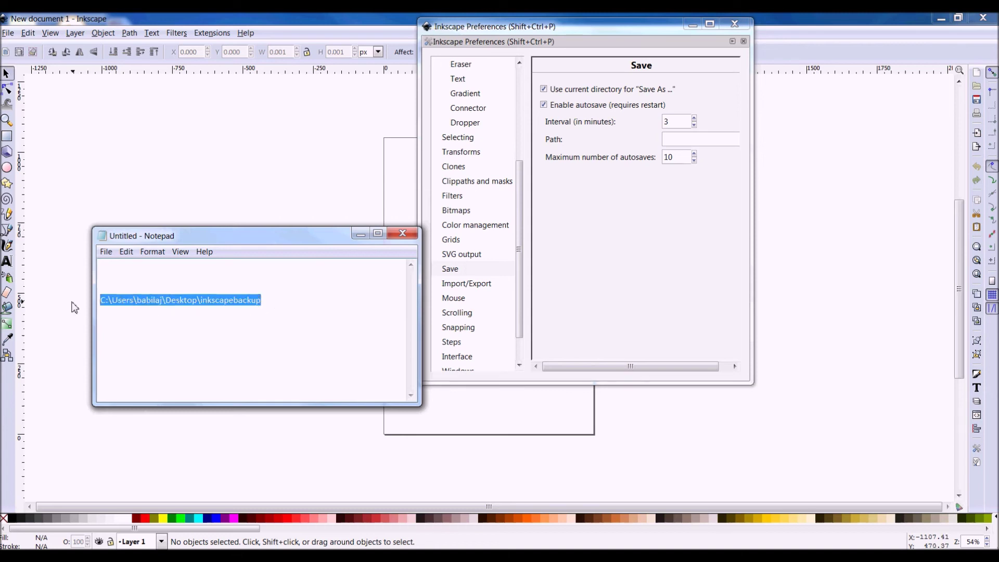
{"action": "left_click", "coordinate": [679, 139]}
{"action": "key", "text": "ctrl+v"}
{"action": "left_click", "coordinate": [694, 125]}
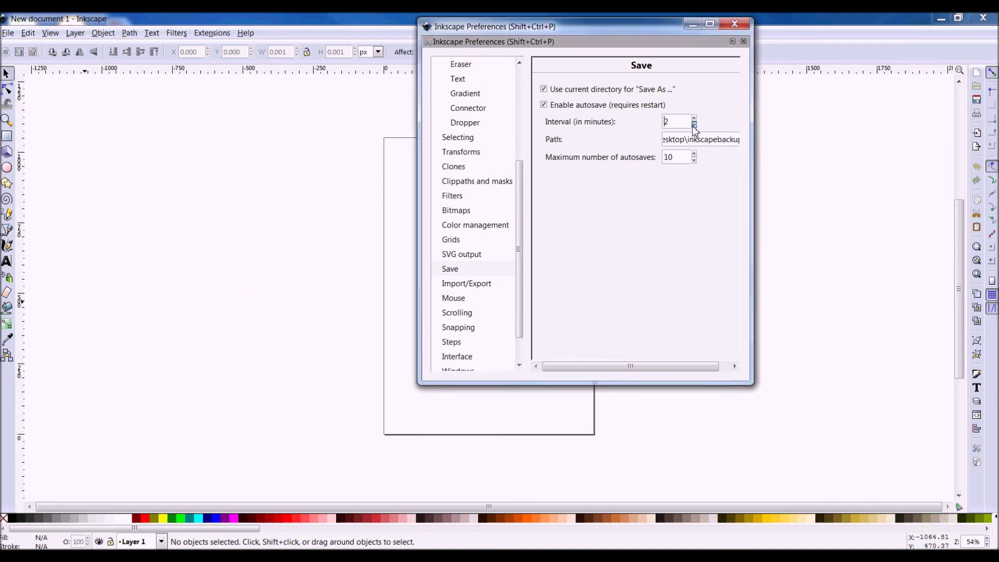
{"action": "left_click", "coordinate": [733, 25]}
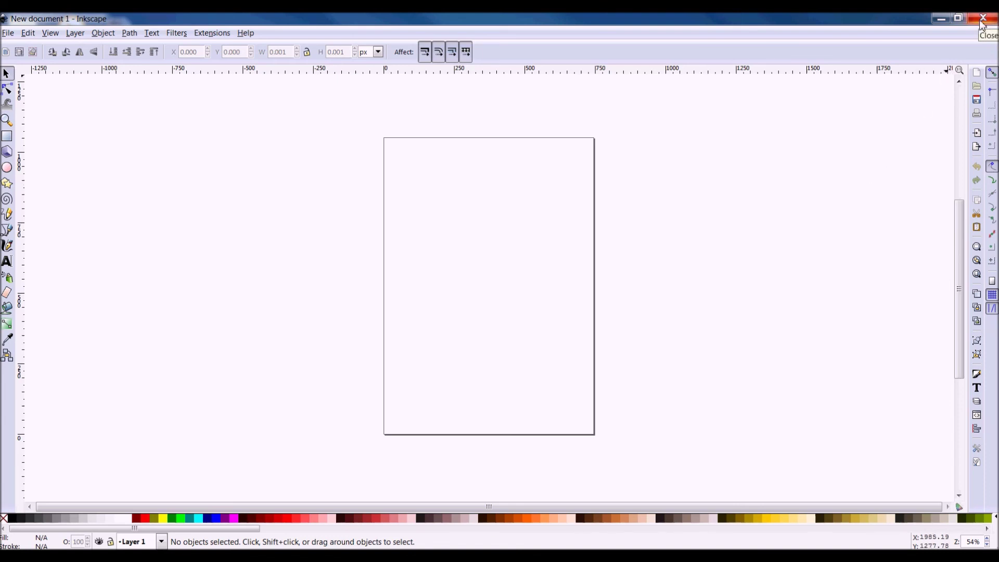
Step: In Document Properties, set Default units and Custom size units to mm, giving a 210.00 × 297.00 mm page
{"action": "left_click", "coordinate": [8, 33]}
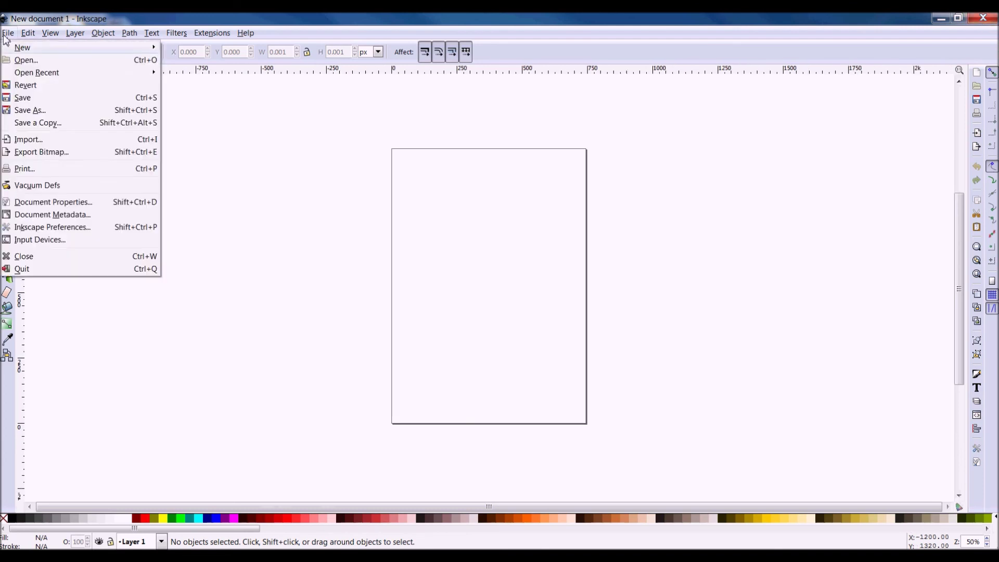
{"action": "left_click", "coordinate": [59, 202]}
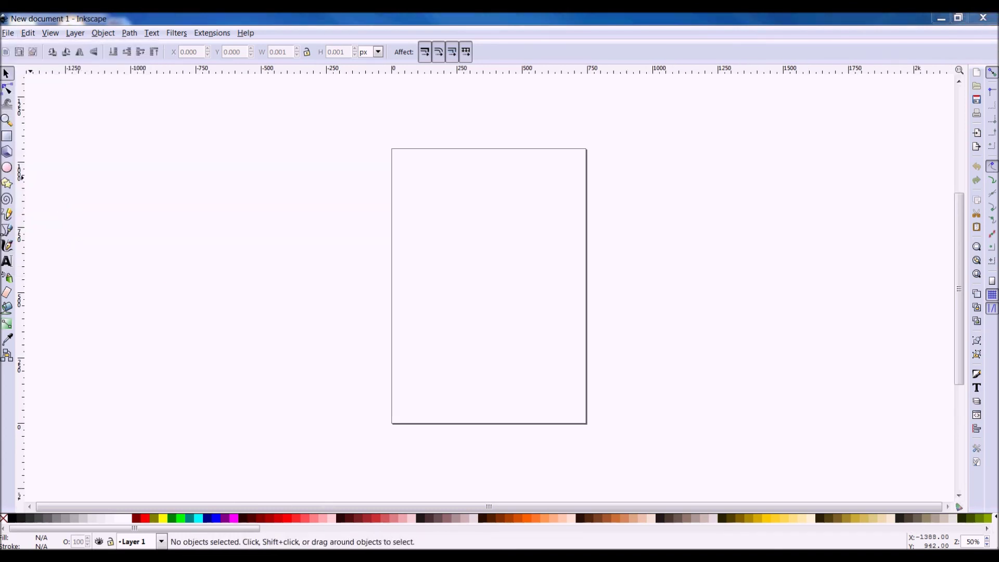
{"action": "left_click_drag", "start_coordinate": [100, 44], "coordinate": [140, 124]}
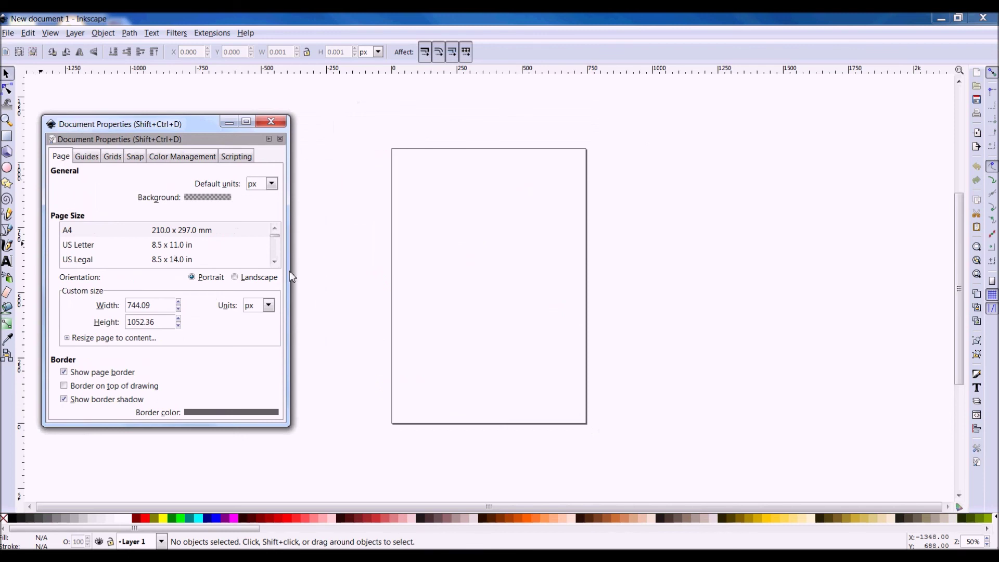
{"action": "left_click", "coordinate": [274, 261]}
{"action": "left_click", "coordinate": [275, 261]}
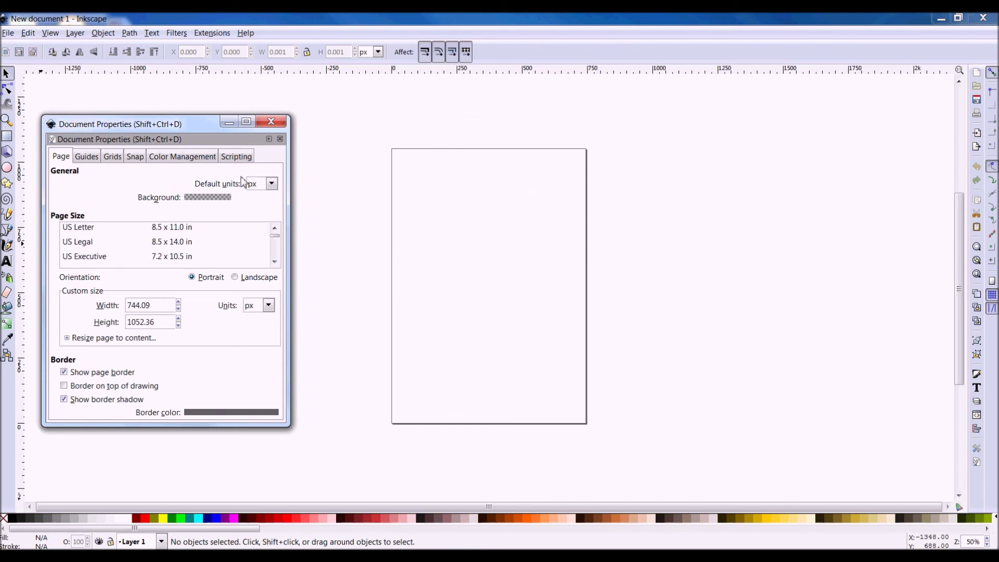
{"action": "left_click", "coordinate": [273, 185]}
{"action": "left_click", "coordinate": [272, 262]}
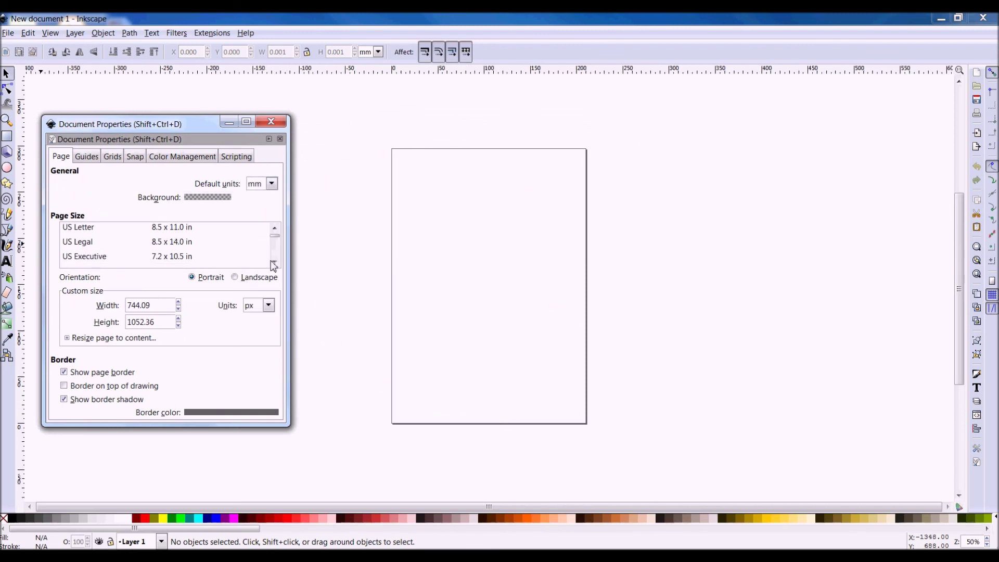
{"action": "left_click", "coordinate": [268, 308]}
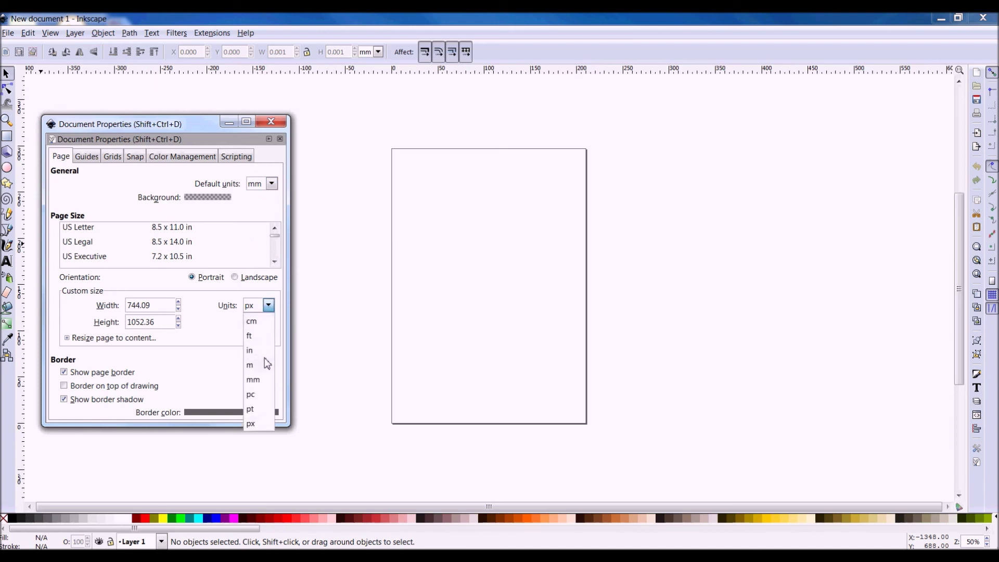
{"action": "left_click", "coordinate": [266, 381]}
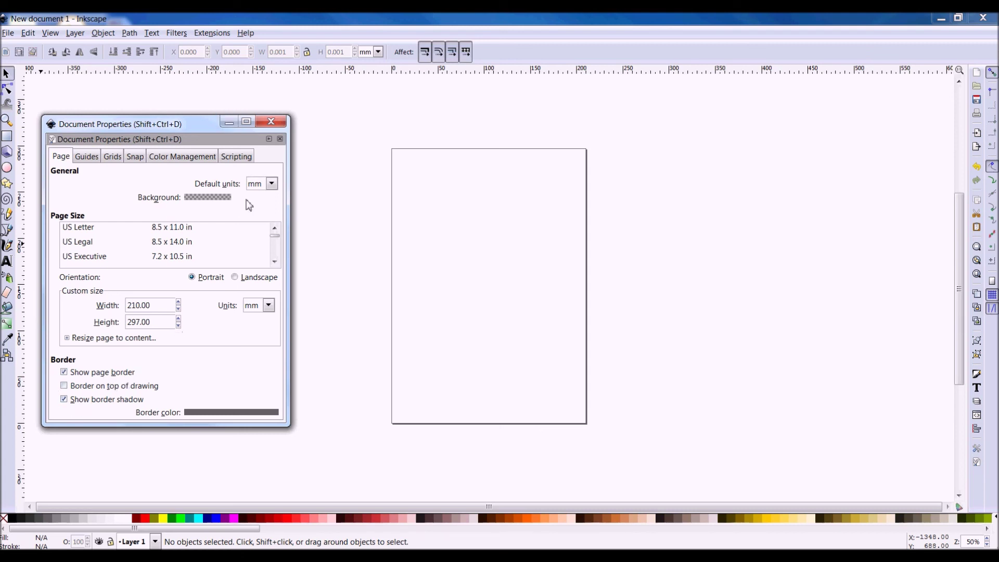
{"action": "left_click", "coordinate": [267, 123]}
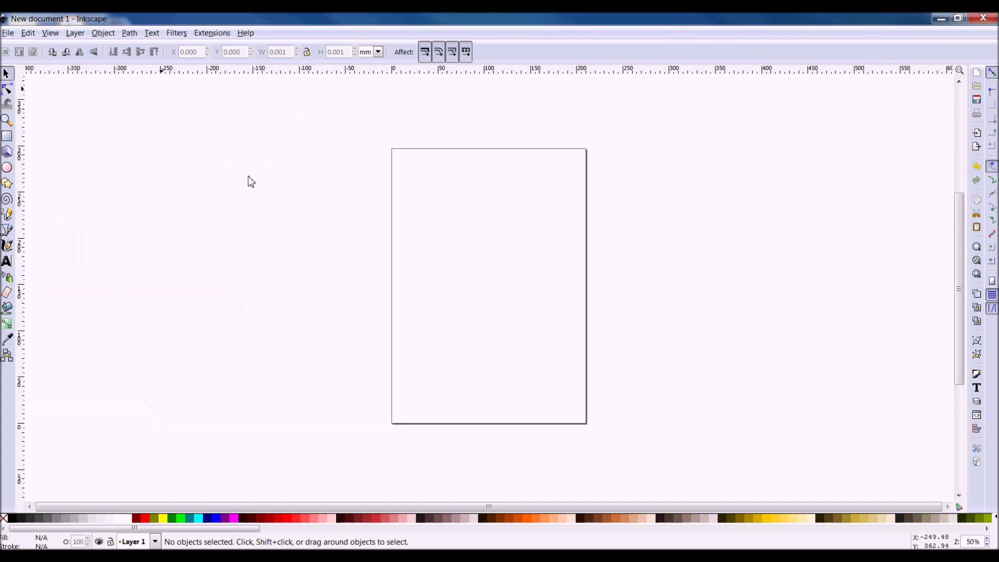
Step: Place margin guides just inside the top, left, right and bottom page edges, then close Inkscape
{"action": "left_click_drag", "start_coordinate": [134, 72], "coordinate": [156, 164]}
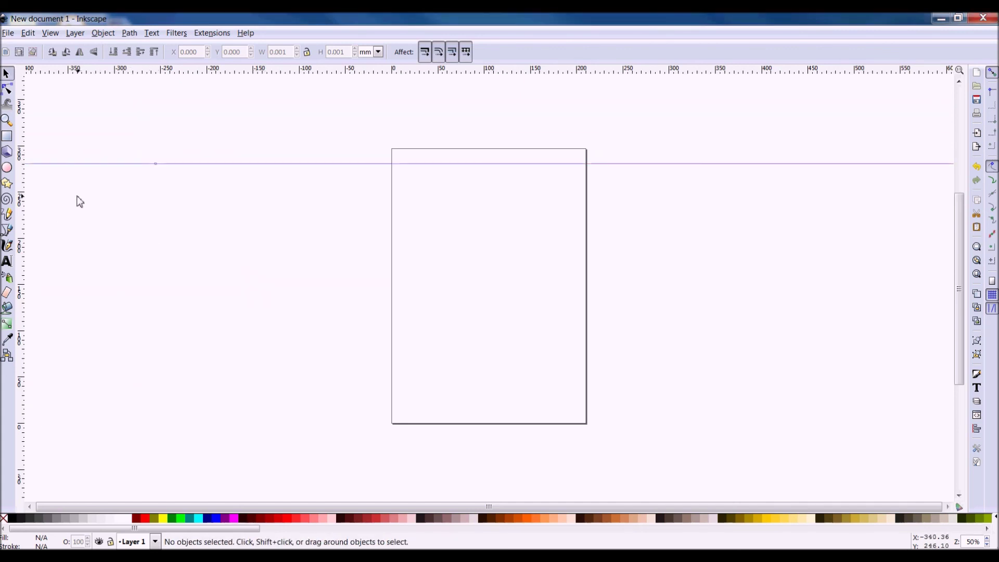
{"action": "left_click_drag", "start_coordinate": [21, 249], "coordinate": [333, 248]}
{"action": "left_click_drag", "start_coordinate": [237, 254], "coordinate": [408, 252]}
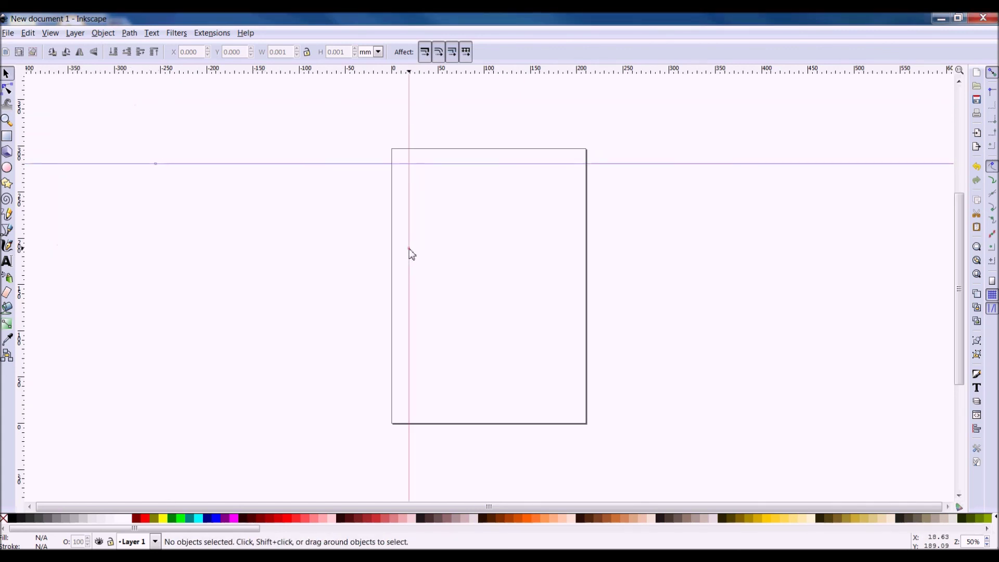
{"action": "left_click_drag", "start_coordinate": [23, 253], "coordinate": [571, 249]}
{"action": "left_click_drag", "start_coordinate": [476, 73], "coordinate": [487, 418]}
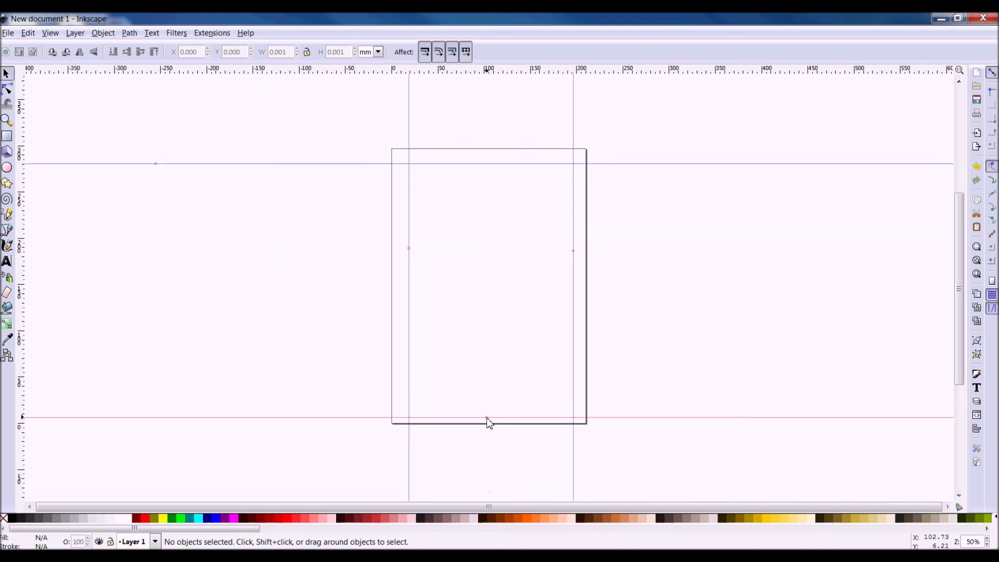
{"action": "left_click", "coordinate": [981, 23]}
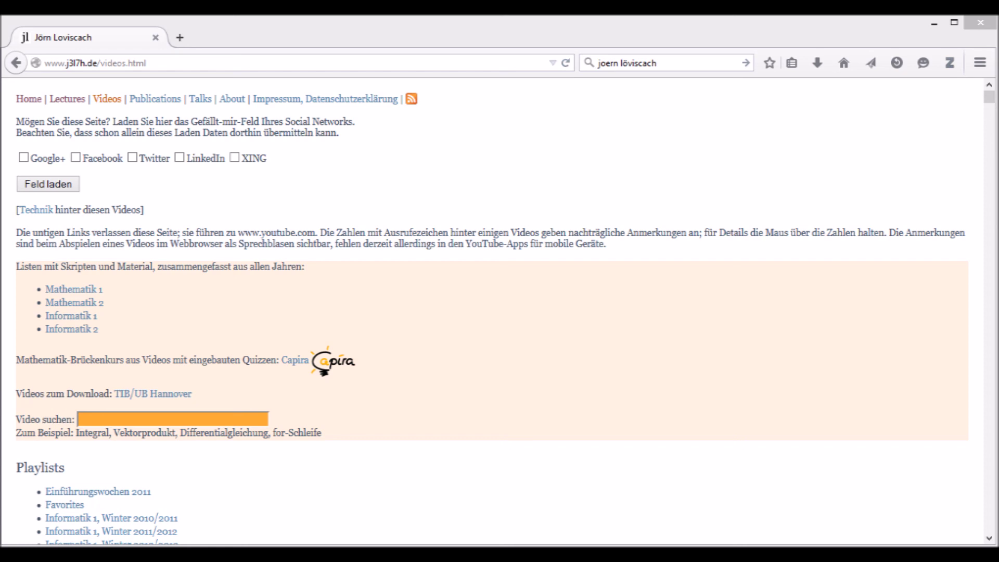
Step: Close the Firefox window showing the Videos page
{"action": "left_click", "coordinate": [981, 23]}
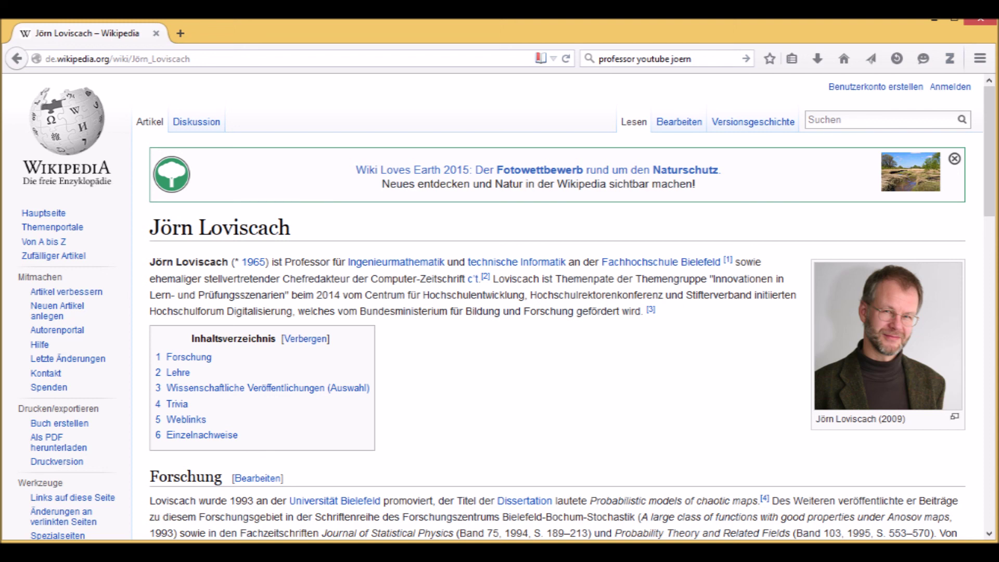